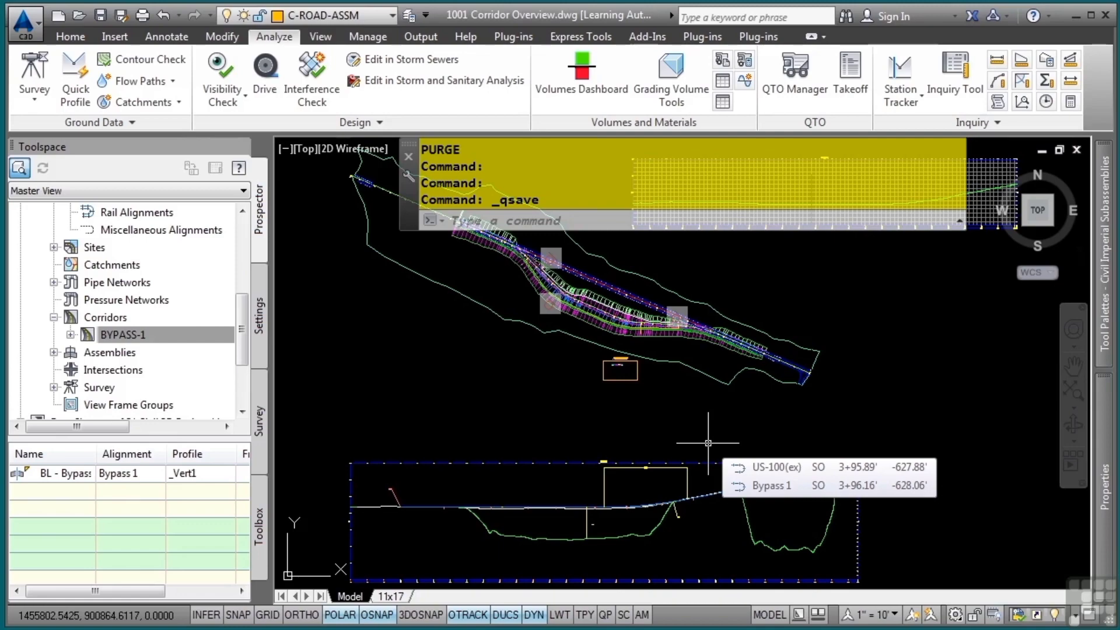
Change the offset of the Bypass 1 right-side offset alignment to 55 along the middle stretch of the corridor
scroll(600, 261, "up", 5)
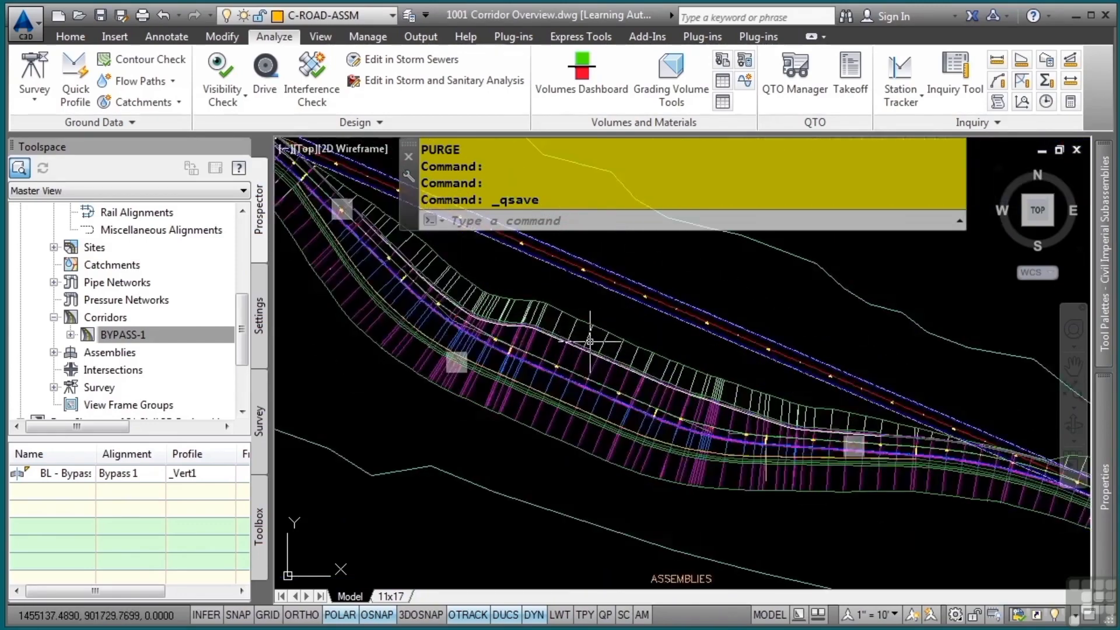
scroll(590, 341, "up", 3)
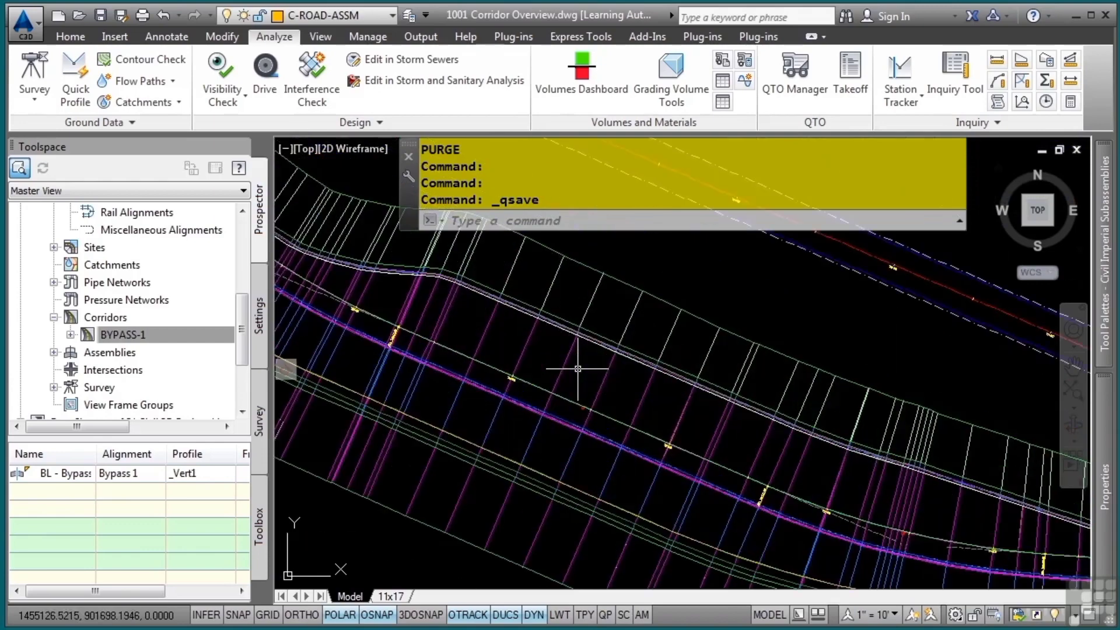
left_click(643, 369)
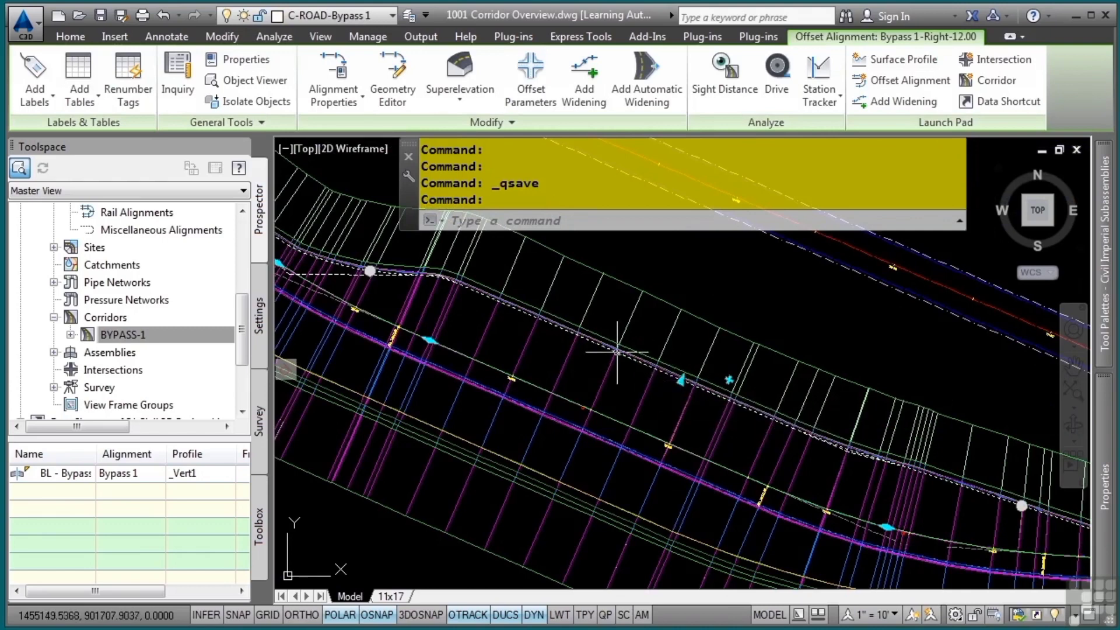
left_click(680, 379)
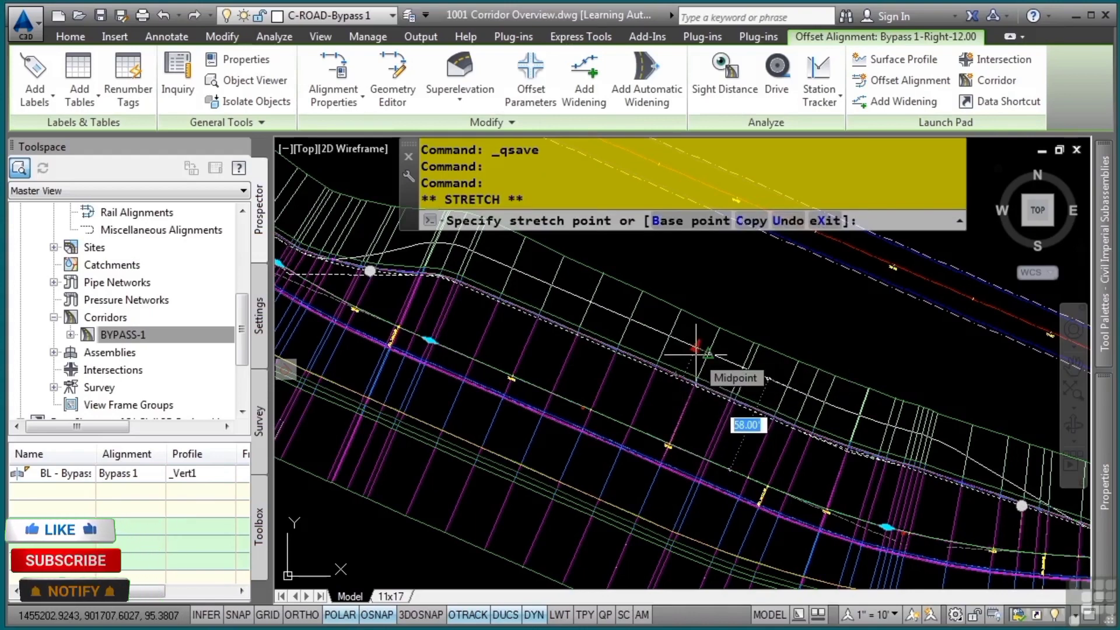
type("15")
key("Return")
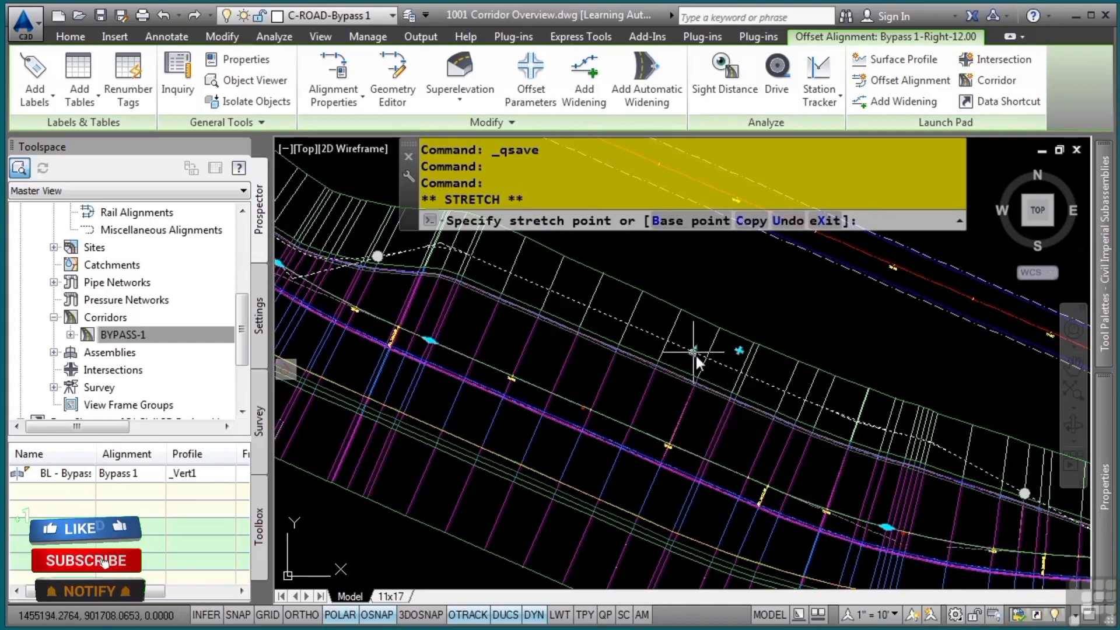
Rebuild the BYPASS-1 corridor to match the widened offset alignment
left_click(135, 337)
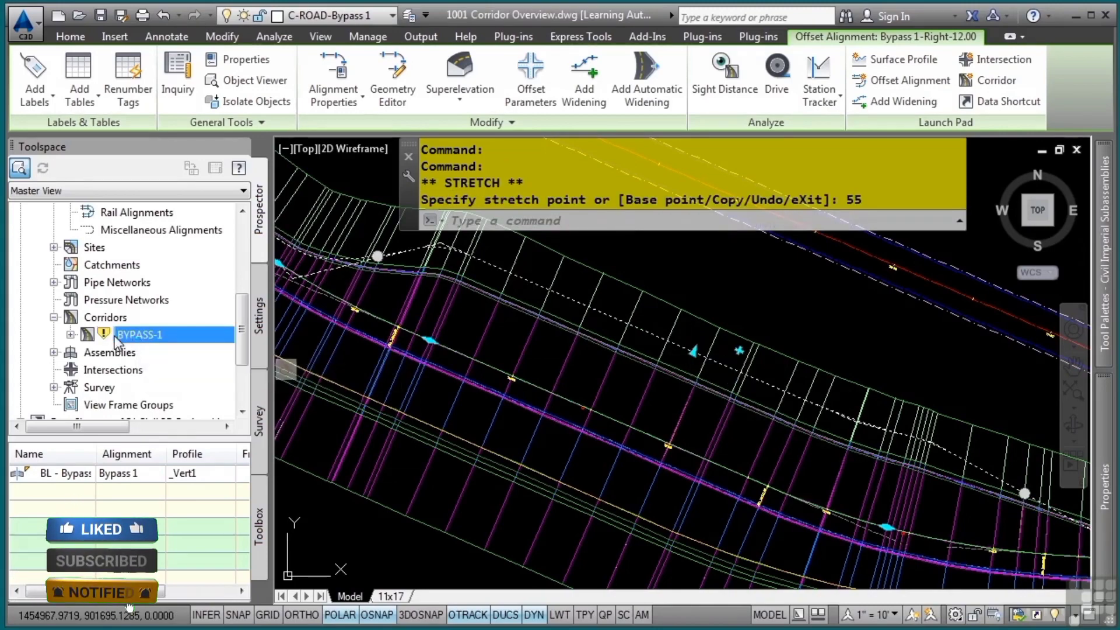
right_click(138, 334)
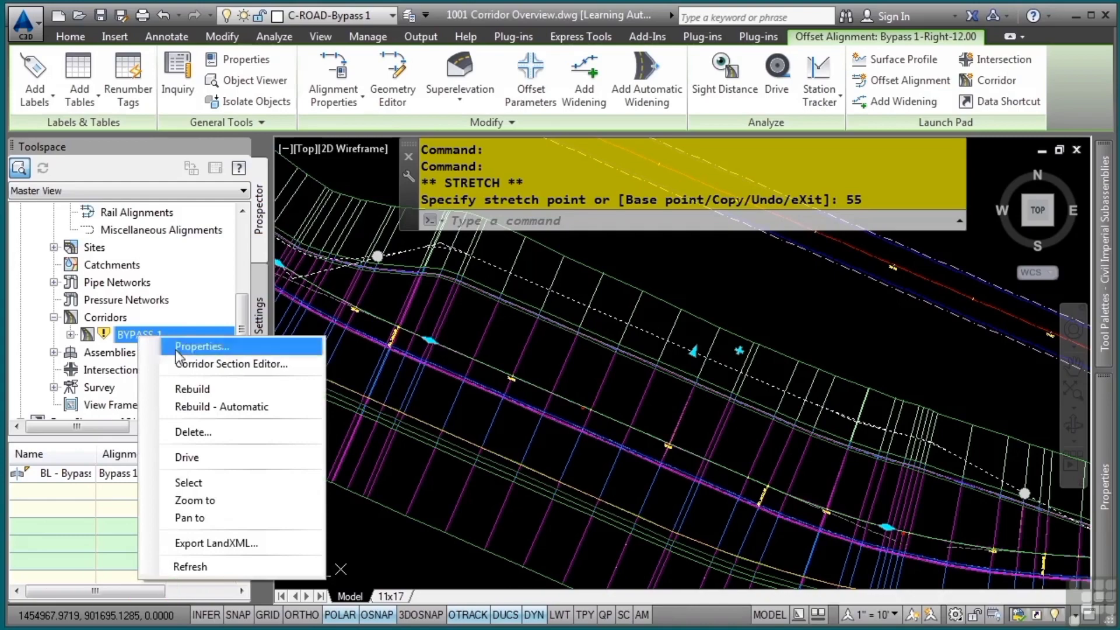
left_click(194, 389)
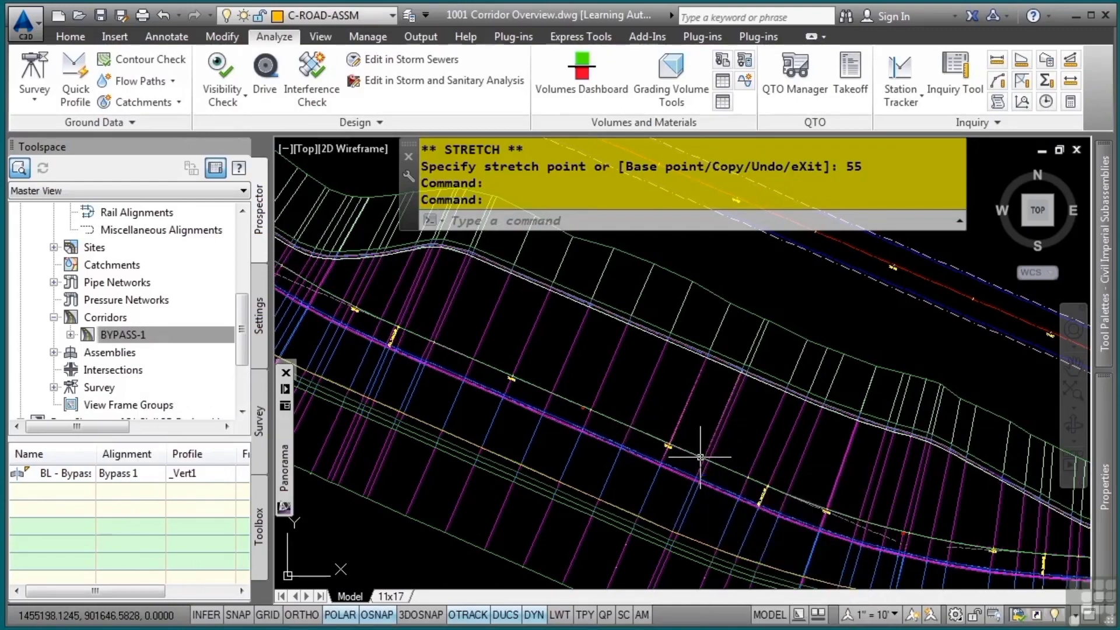
Inspect the constrained orange line running along the lower side of the corridor and clear the selection
mouse_move(707, 487)
middle_mouse_down()
mouse_move(755, 410)
mouse_move(855, 329)
middle_mouse_up()
middle_click_drag(660, 341, 709, 456)
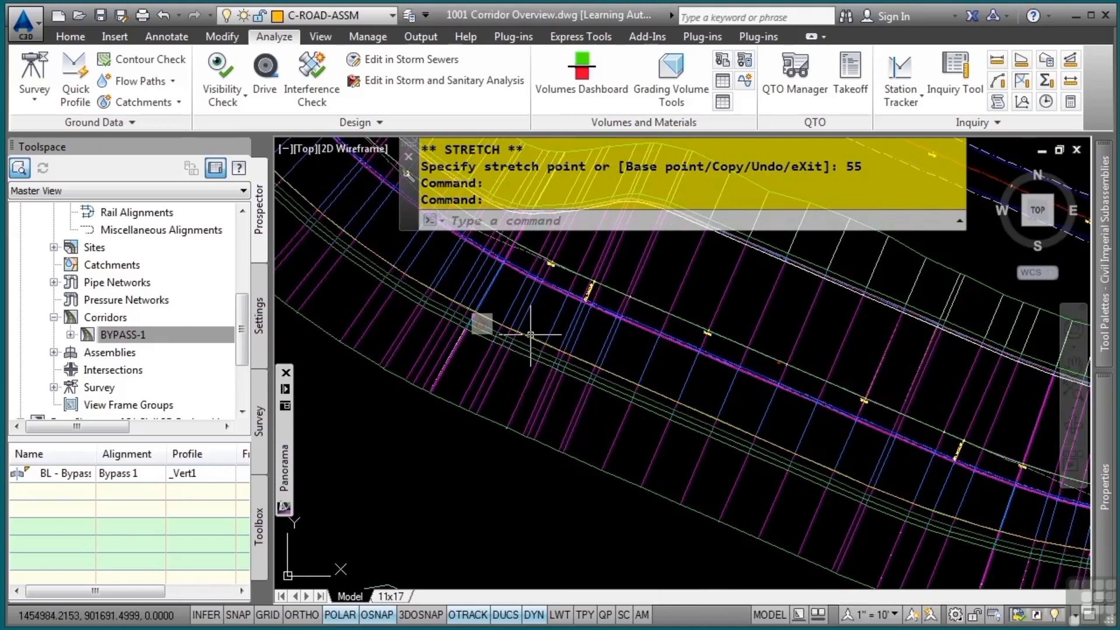
left_click(481, 324)
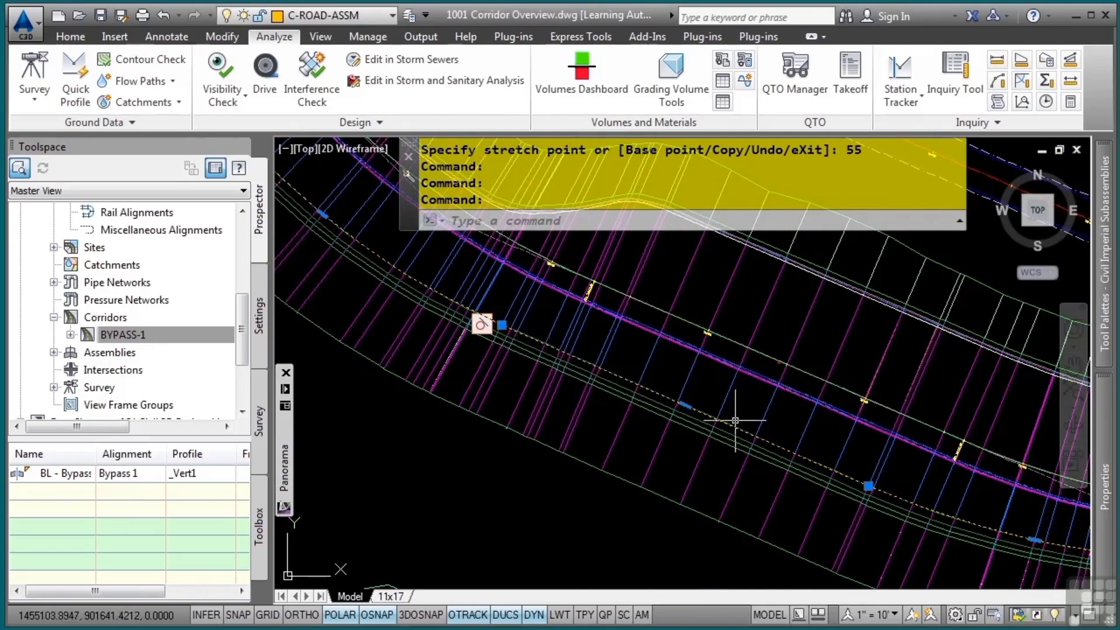
middle_click_drag(765, 433, 440, 353)
middle_click_drag(852, 427, 522, 370)
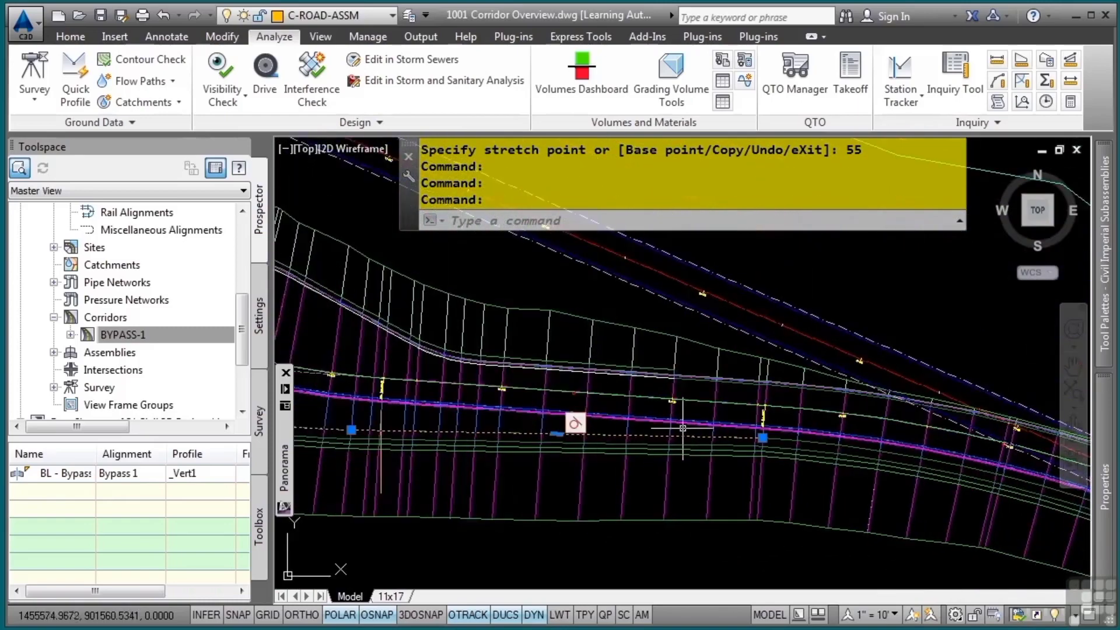
mouse_move(885, 455)
middle_mouse_down()
mouse_move(568, 420)
mouse_move(748, 449)
middle_mouse_up()
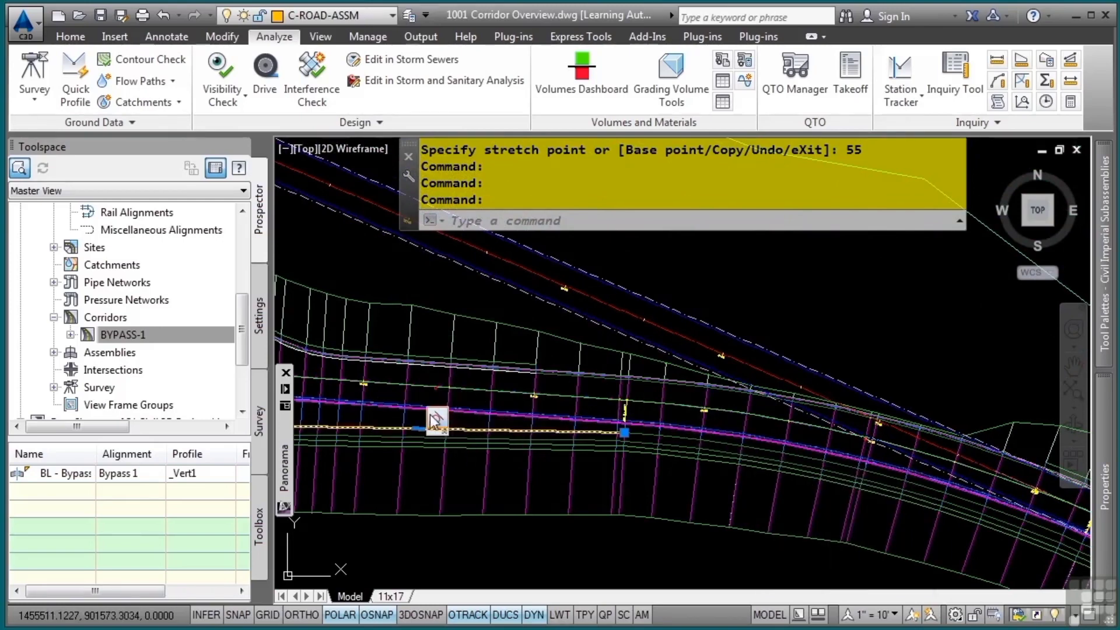
key("Escape")
key("Escape")
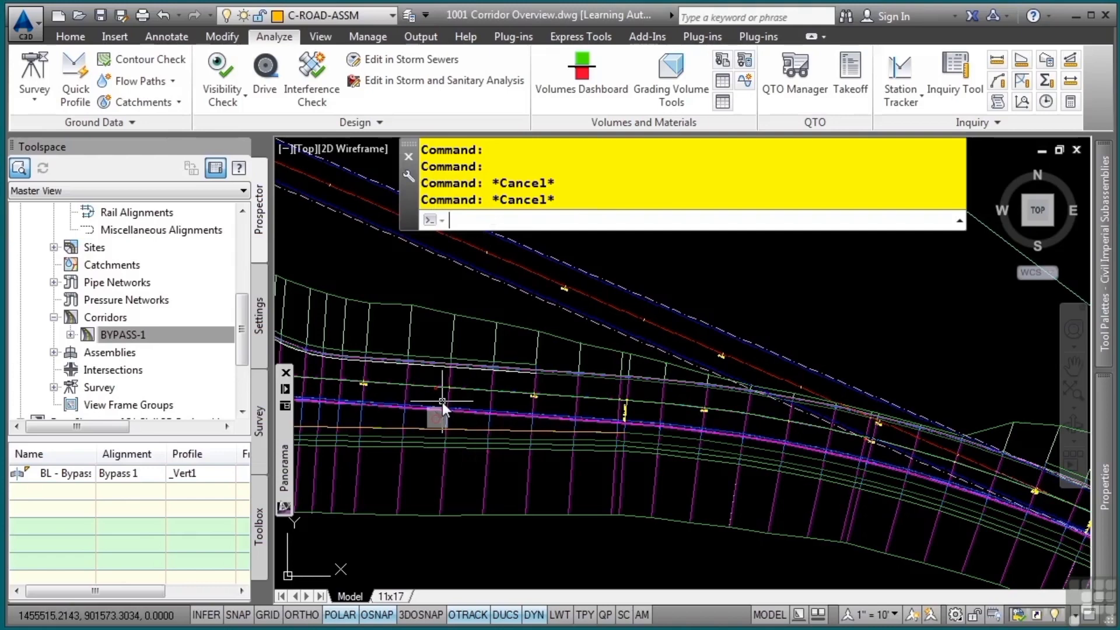
Collapse the general code set styles in the drawing settings and list the available corridor styles
left_click(262, 313)
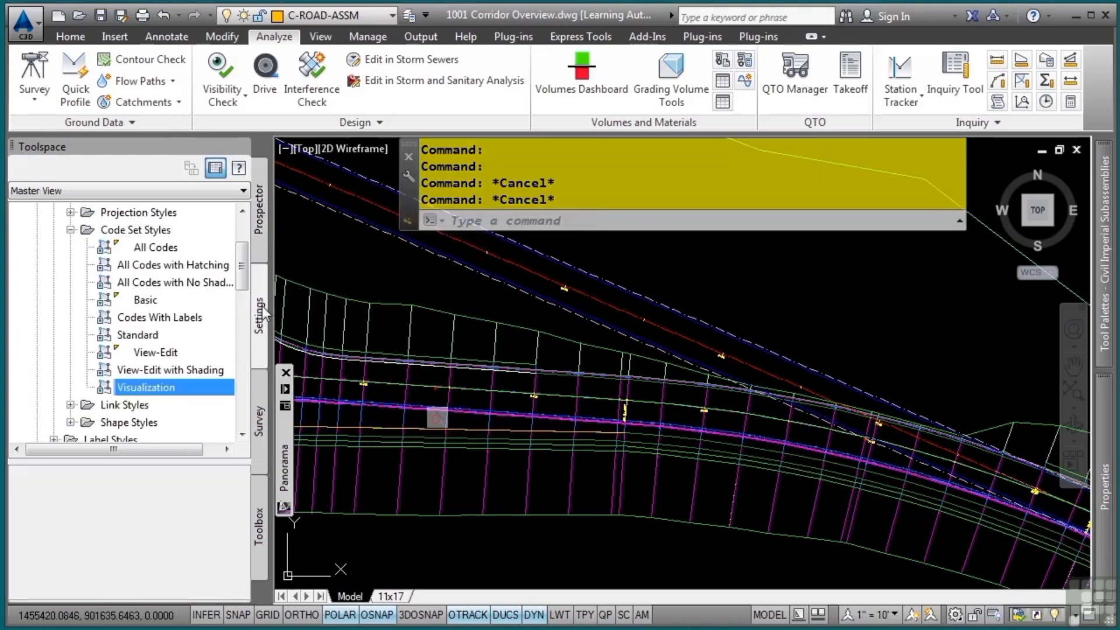
left_click(71, 232)
left_click(54, 247)
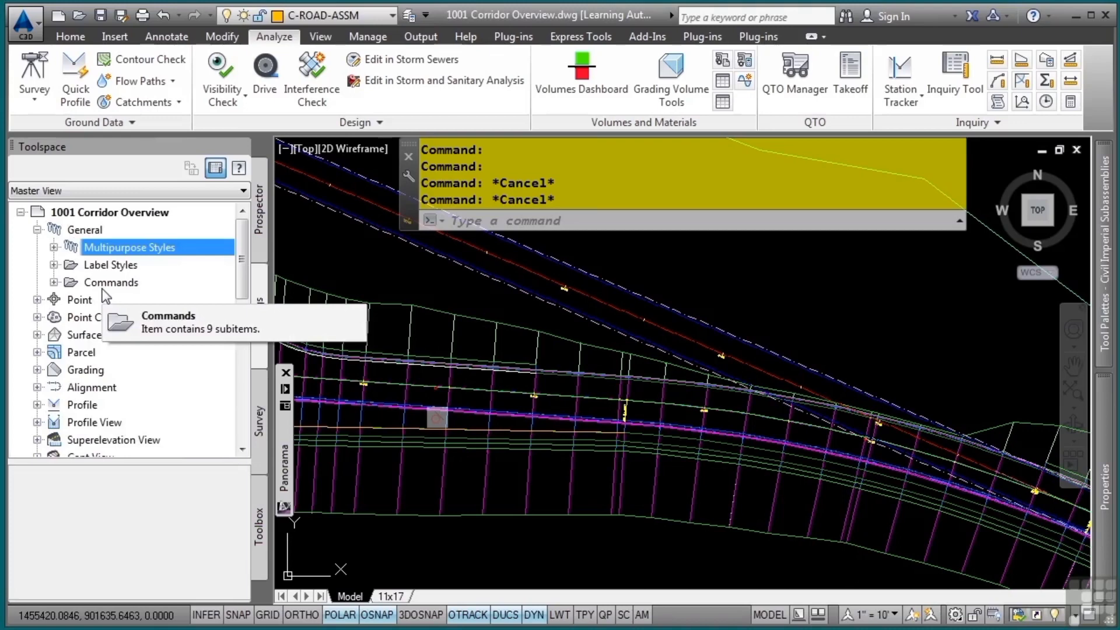
scroll(76, 348, "down", 4)
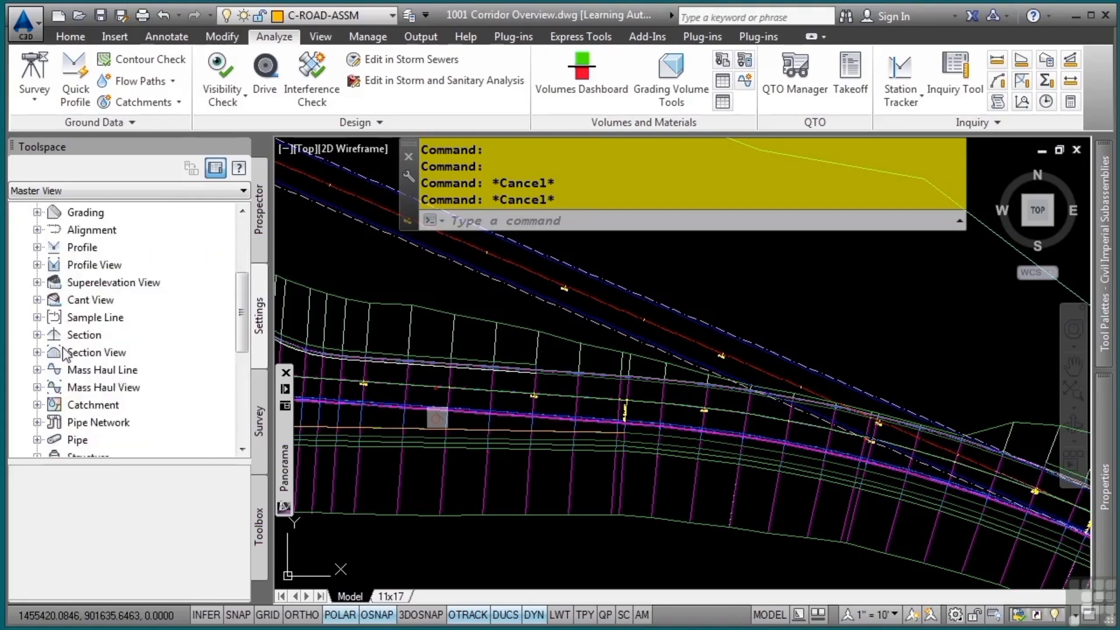
scroll(94, 340, "down", 3)
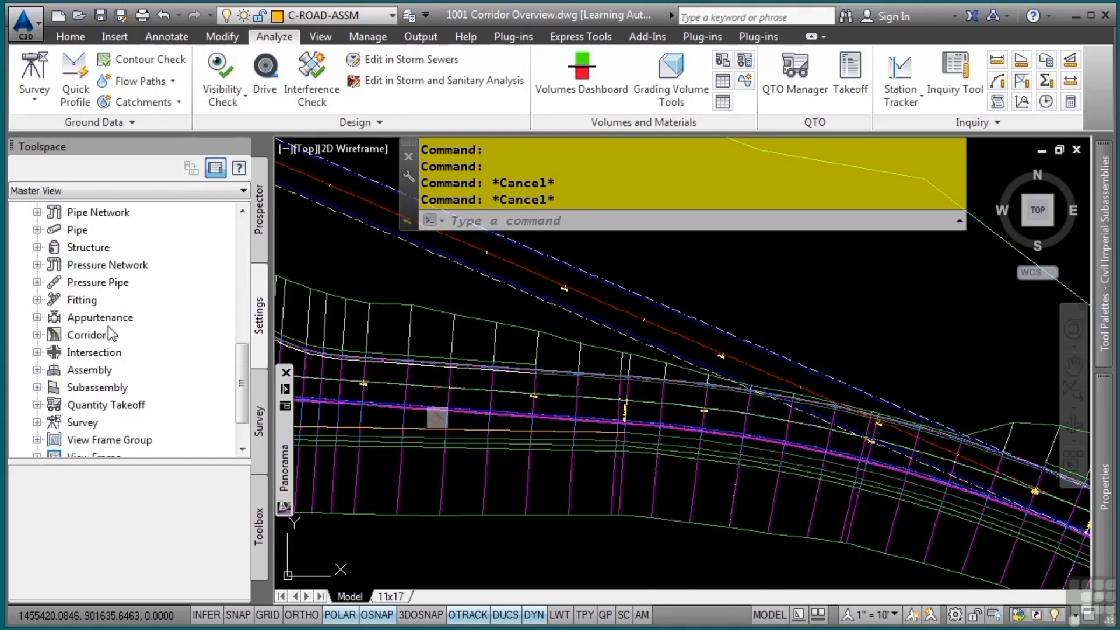
left_click(38, 336)
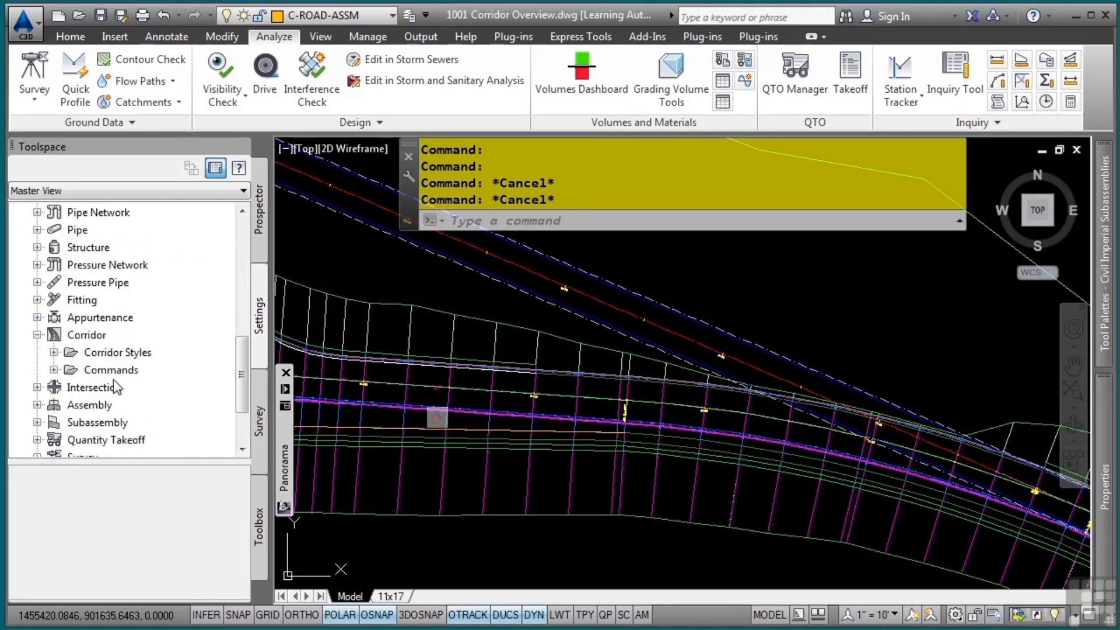
left_click(58, 352)
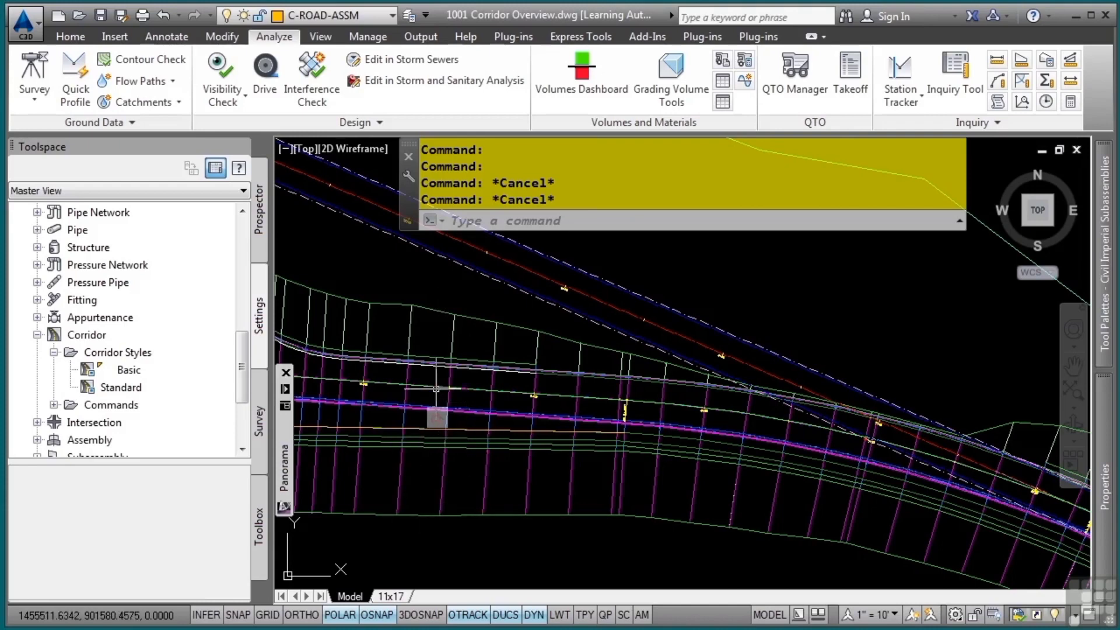
Set the BYPASS-1 corridor's code set style to Visualization and deselect the corridor
middle_click_drag(437, 389, 612, 394)
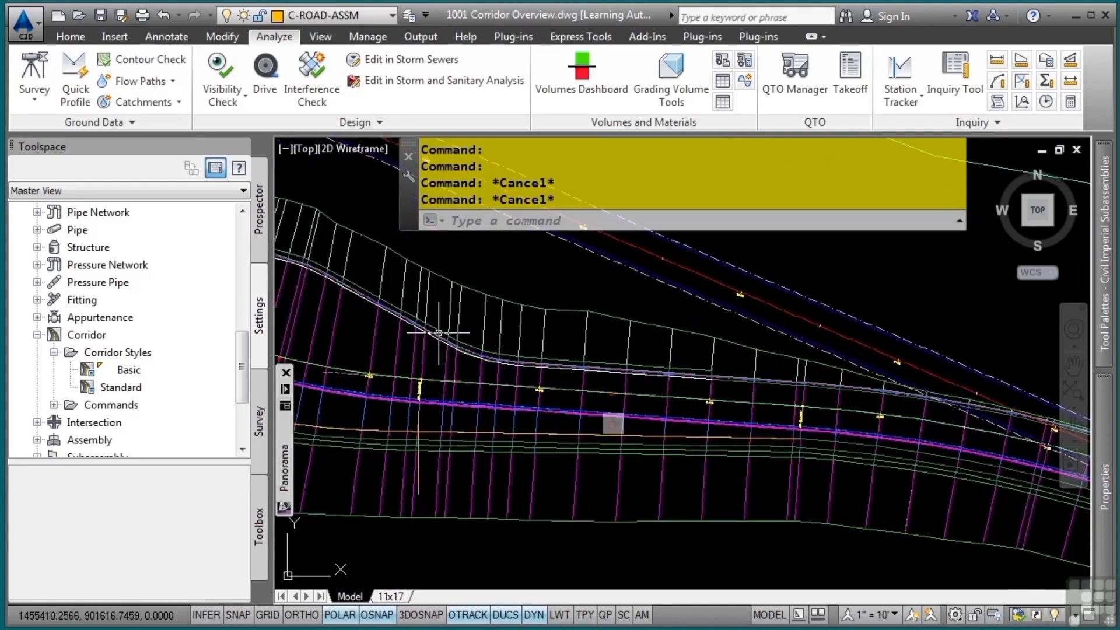
left_click(543, 331)
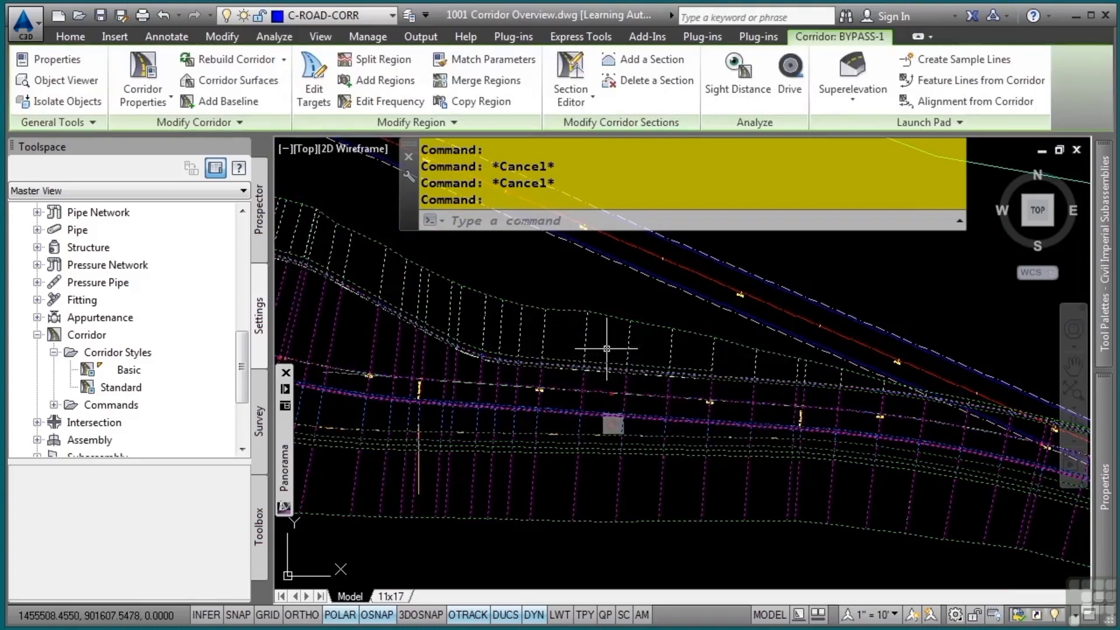
mouse_move(1103, 487)
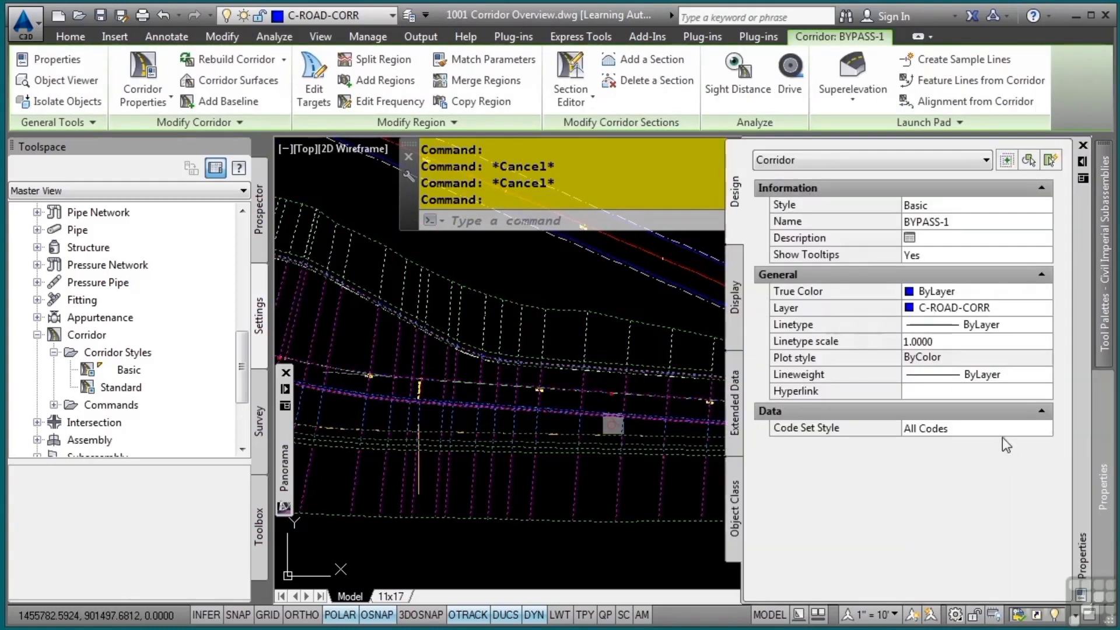
left_click(972, 429)
left_click(971, 430)
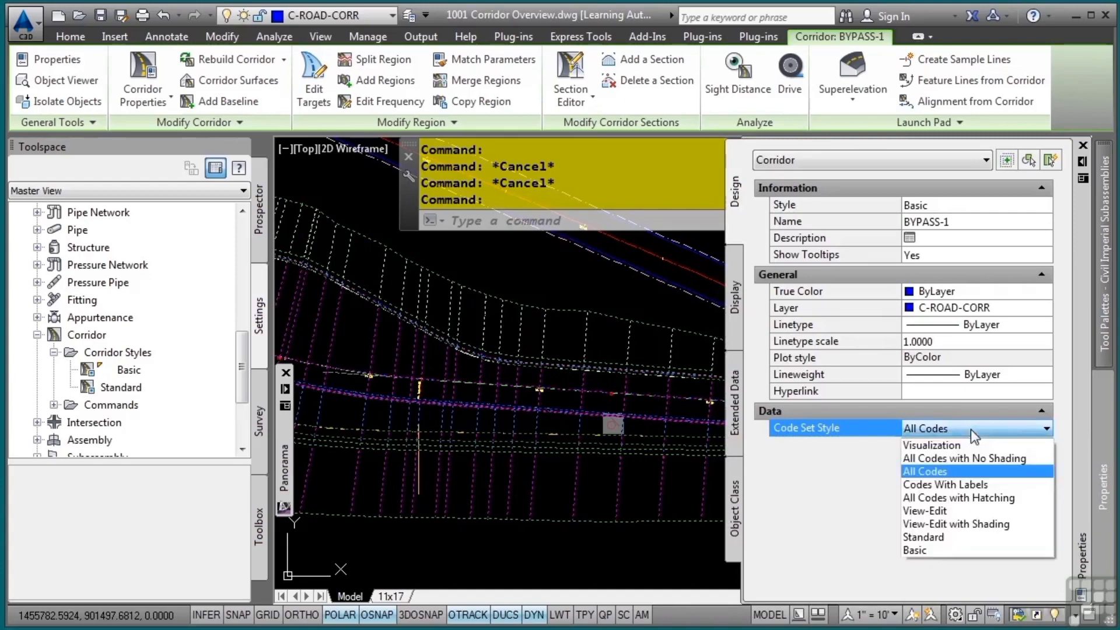
left_click(945, 447)
key("Escape")
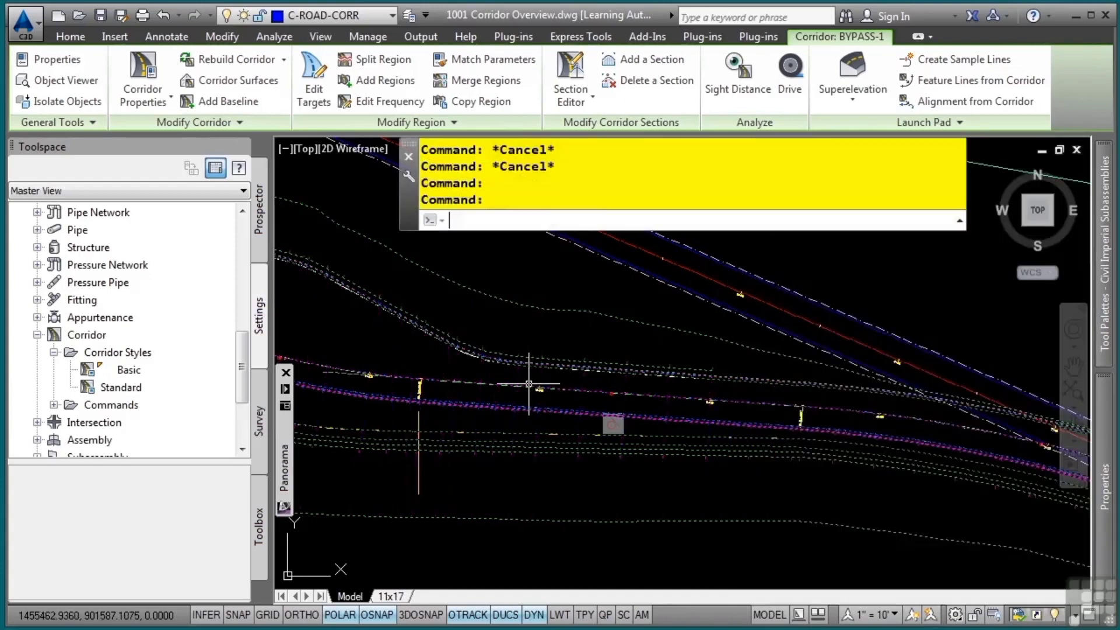
key("Escape")
Open the BYPASS-1 corridor in the Object Viewer and orbit its realistic model
middle_click_drag(505, 379, 910, 410)
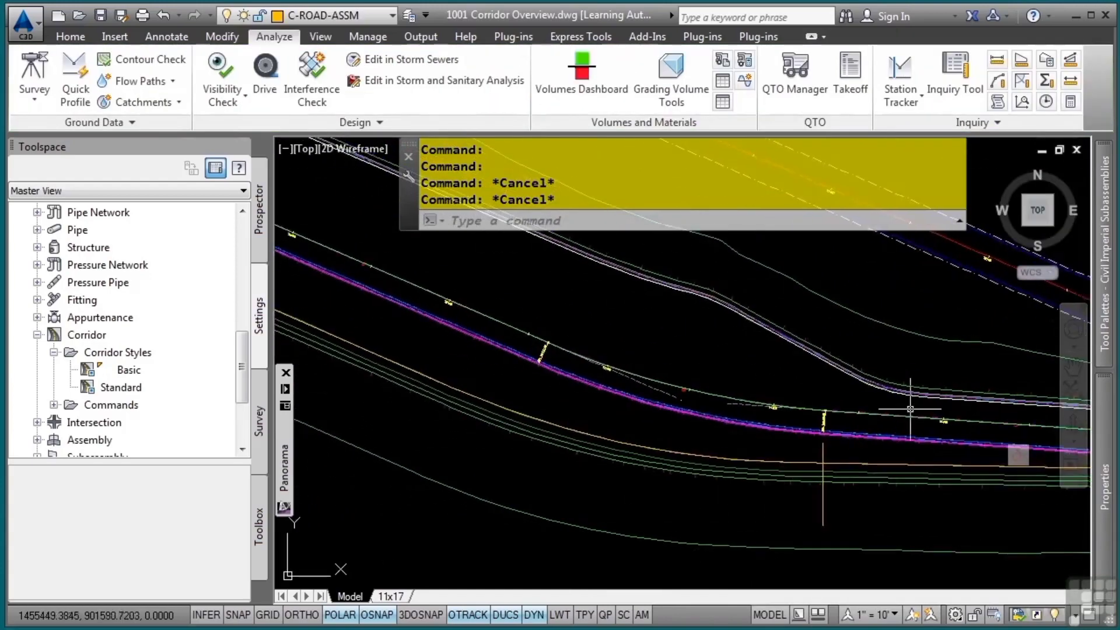
mouse_move(475, 265)
middle_mouse_down()
mouse_move(564, 335)
mouse_move(673, 395)
middle_mouse_up()
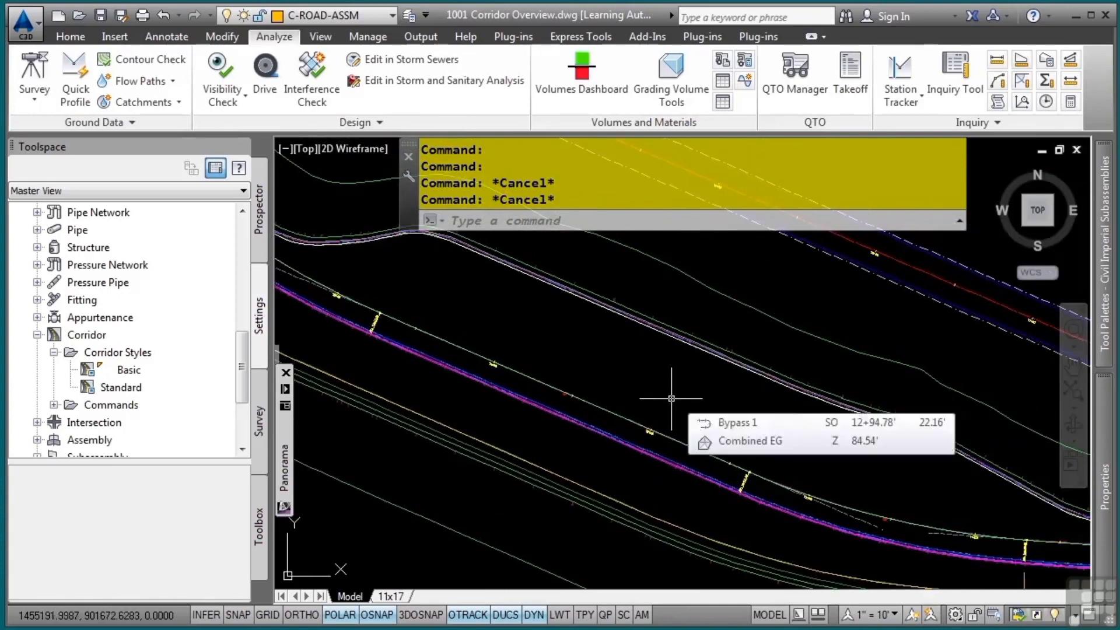
left_click(535, 470)
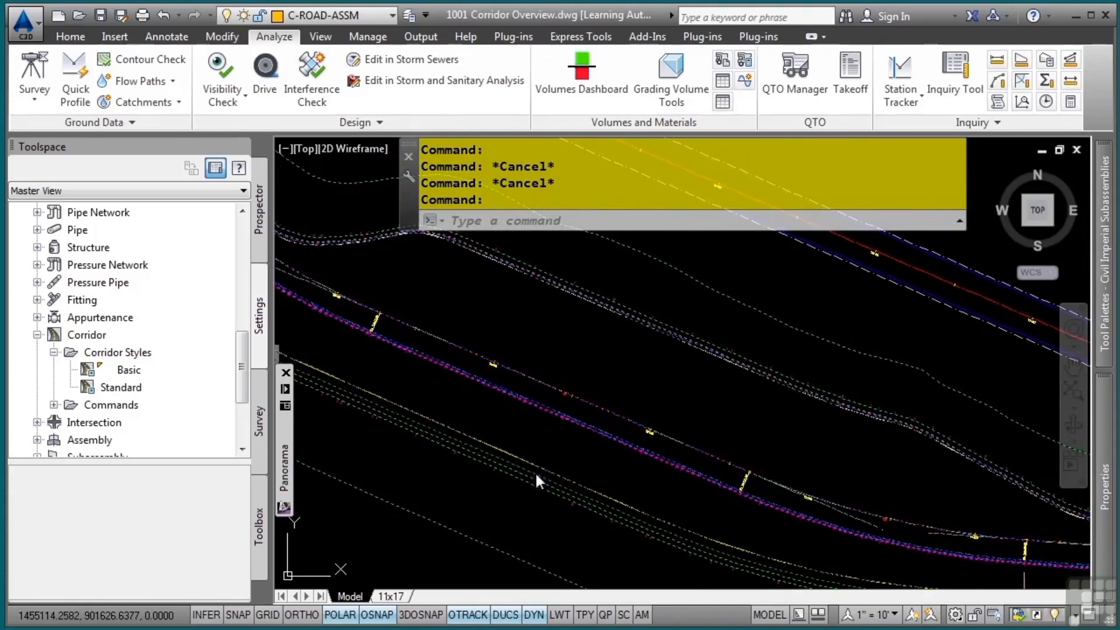
right_click(524, 438)
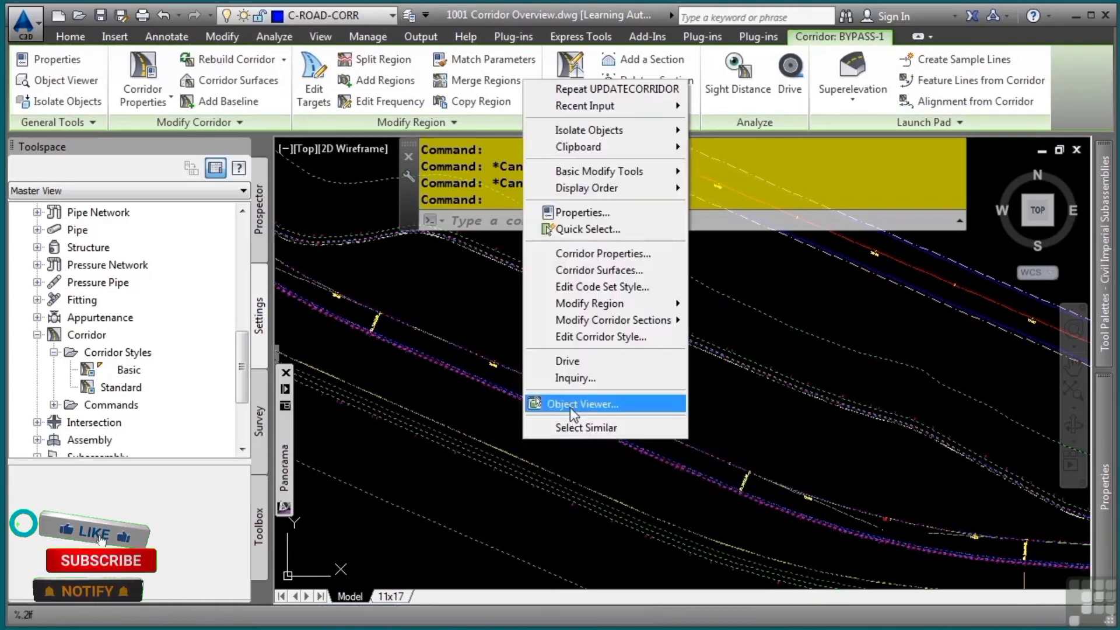
left_click_drag(583, 457, 476, 293)
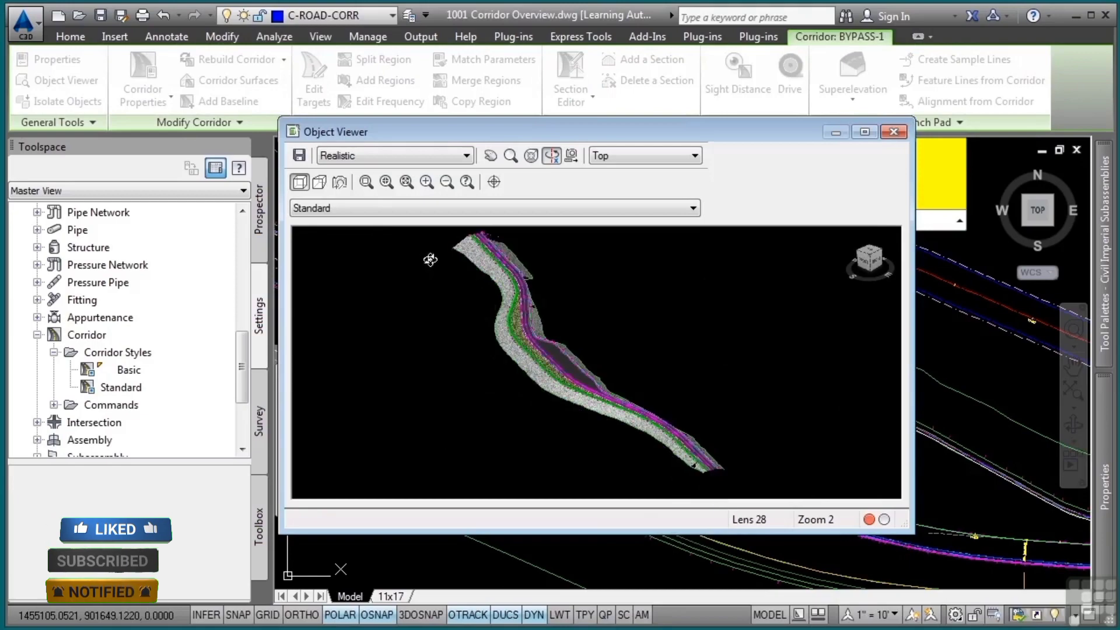
Examine the rendered pavement, grass and sidewalk materials around the corridor's bend up close, and close the Object Viewer
left_click(366, 184)
left_click(477, 319)
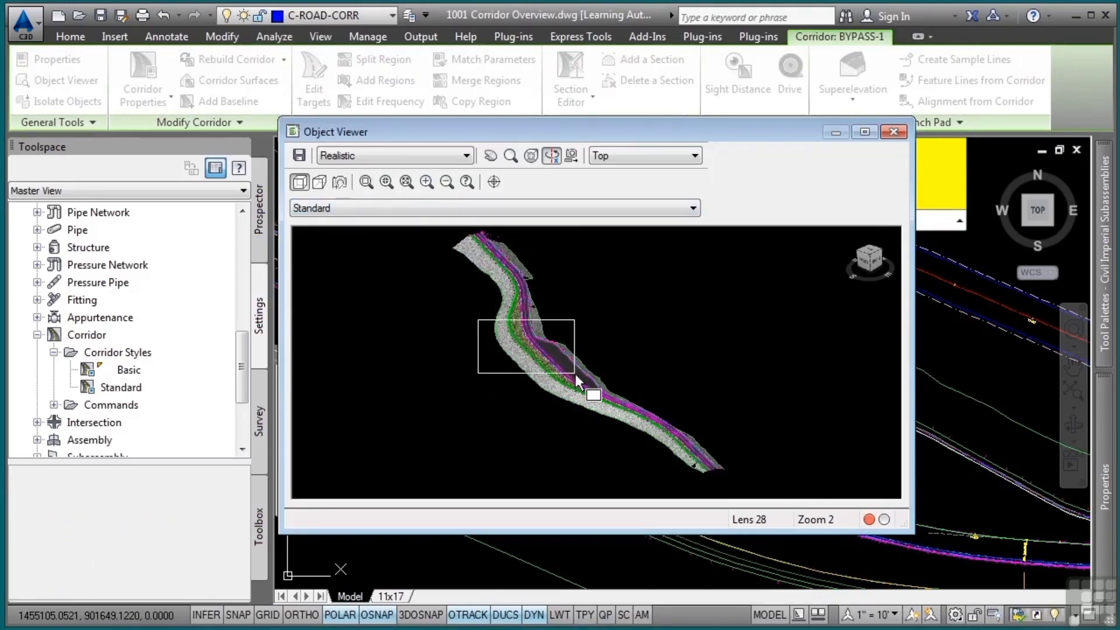
left_click(575, 373)
scroll(668, 349, "down", 2)
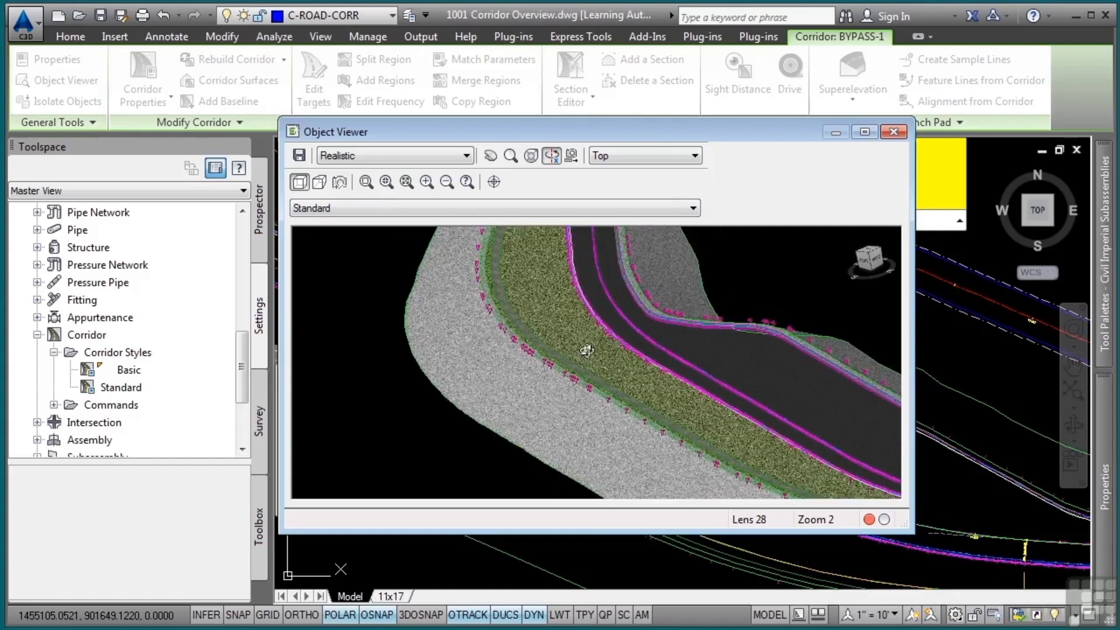
scroll(588, 349, "up", 3)
scroll(589, 346, "down", 2)
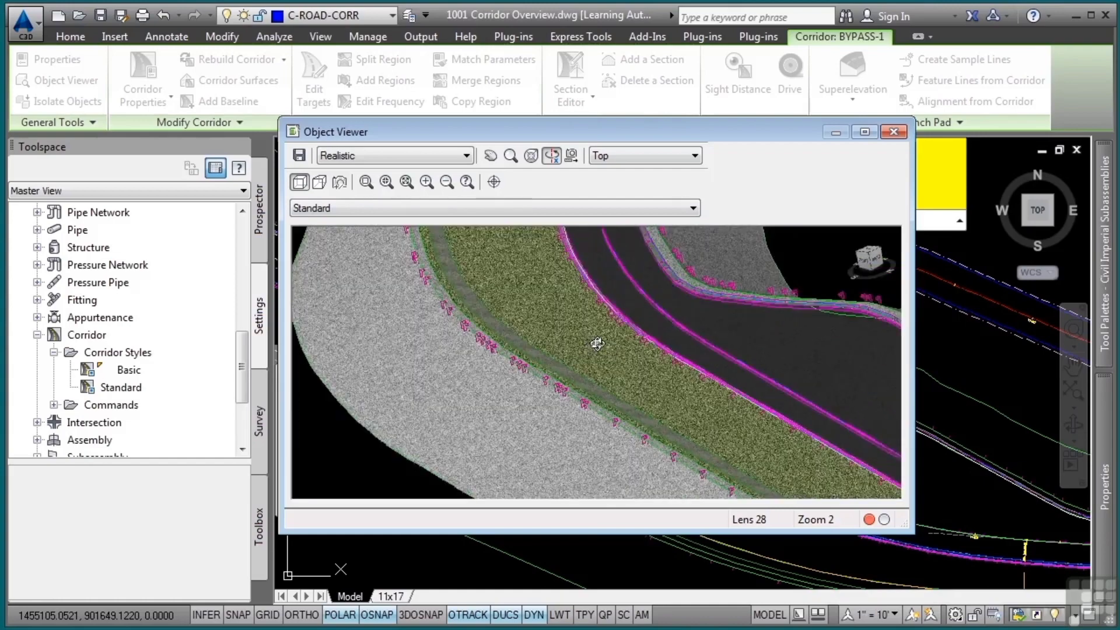
key("Escape")
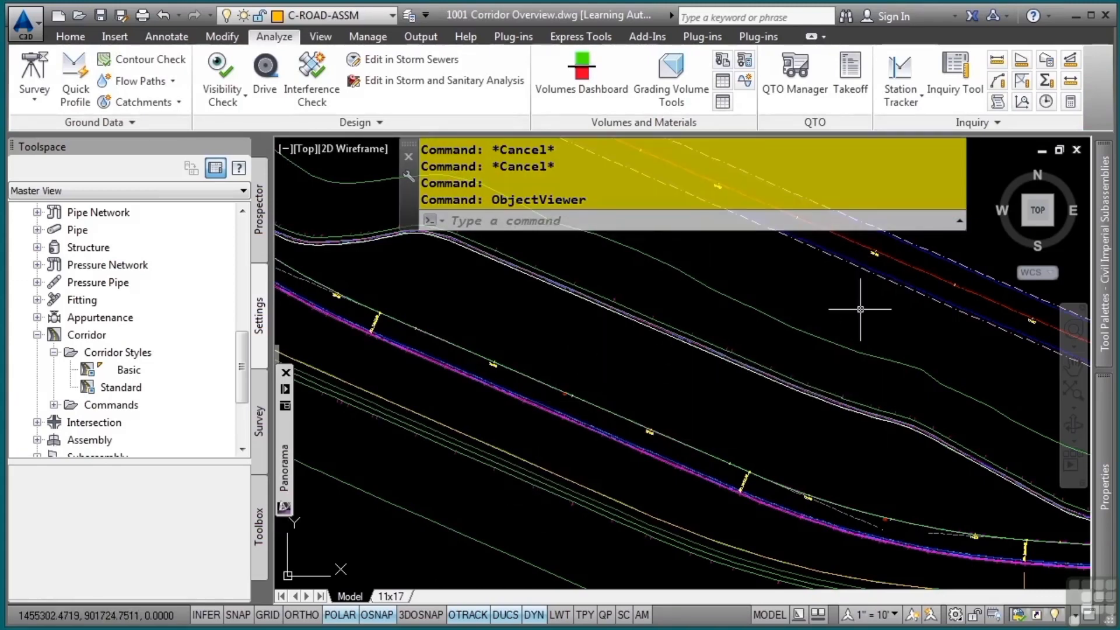
Compute a summary quantity takeoff report with the whole drawing as its extents
left_click(850, 94)
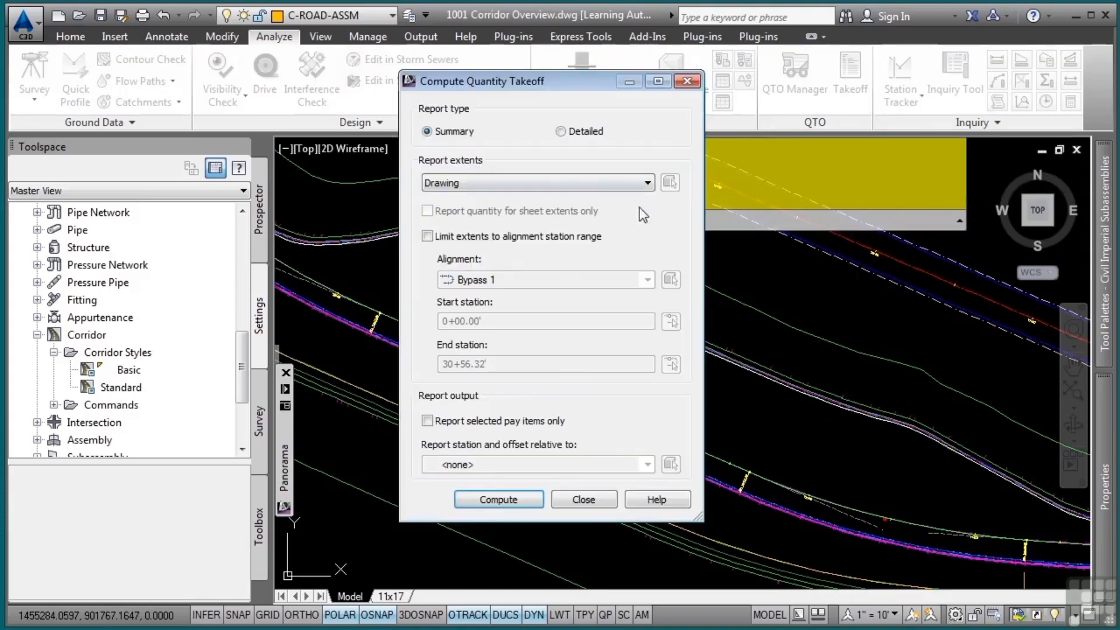
left_click(520, 499)
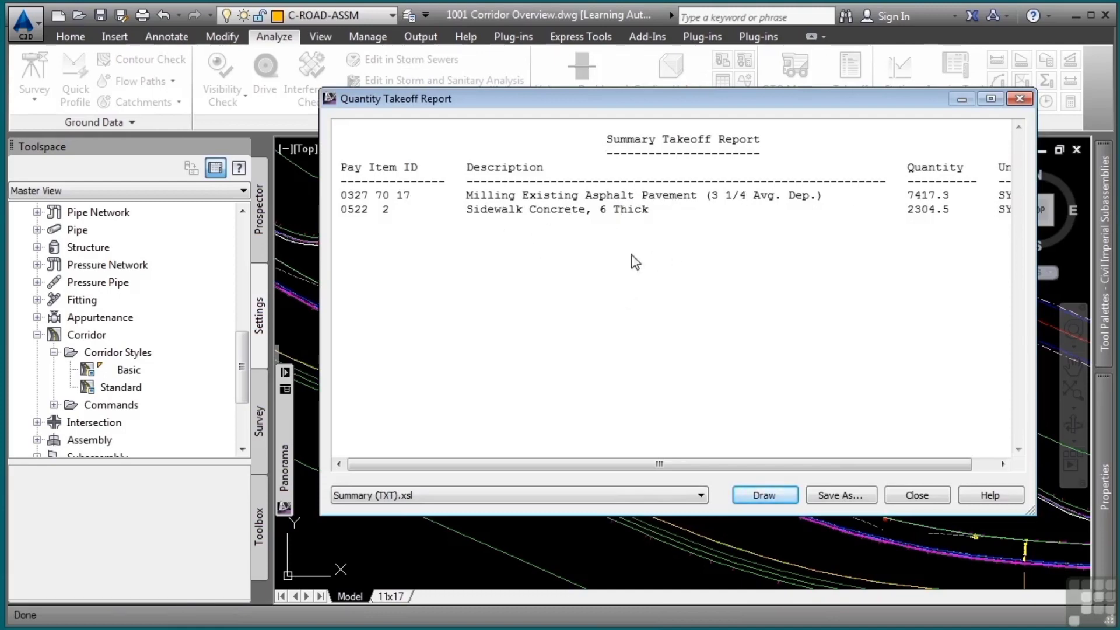
Close the quantity takeoff report and leave the quantity takeoff computation
left_click(916, 495)
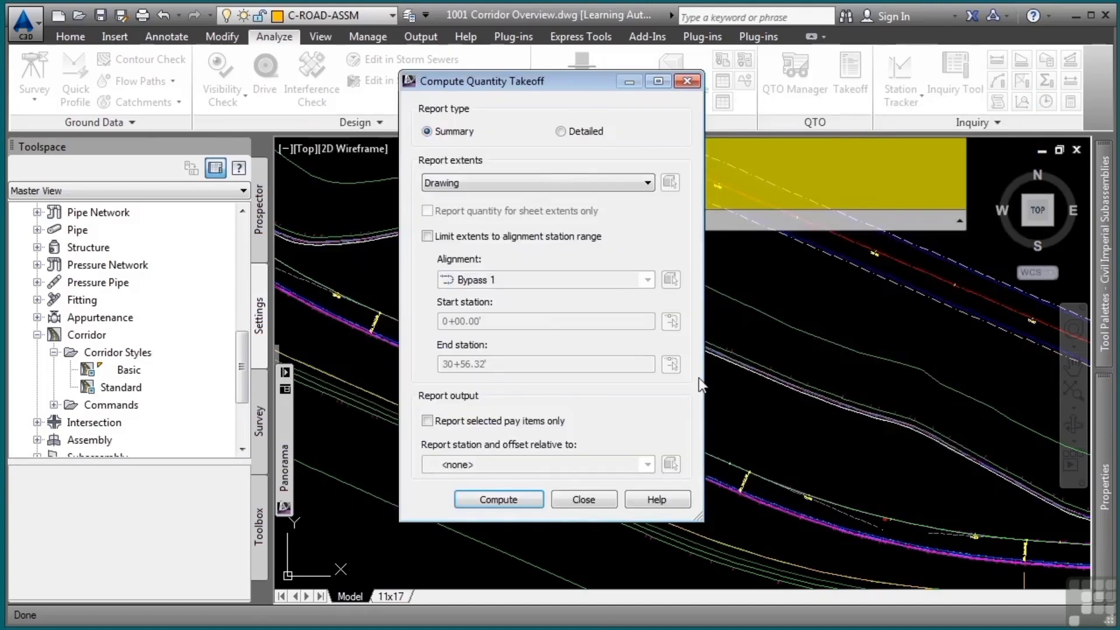
left_click(581, 502)
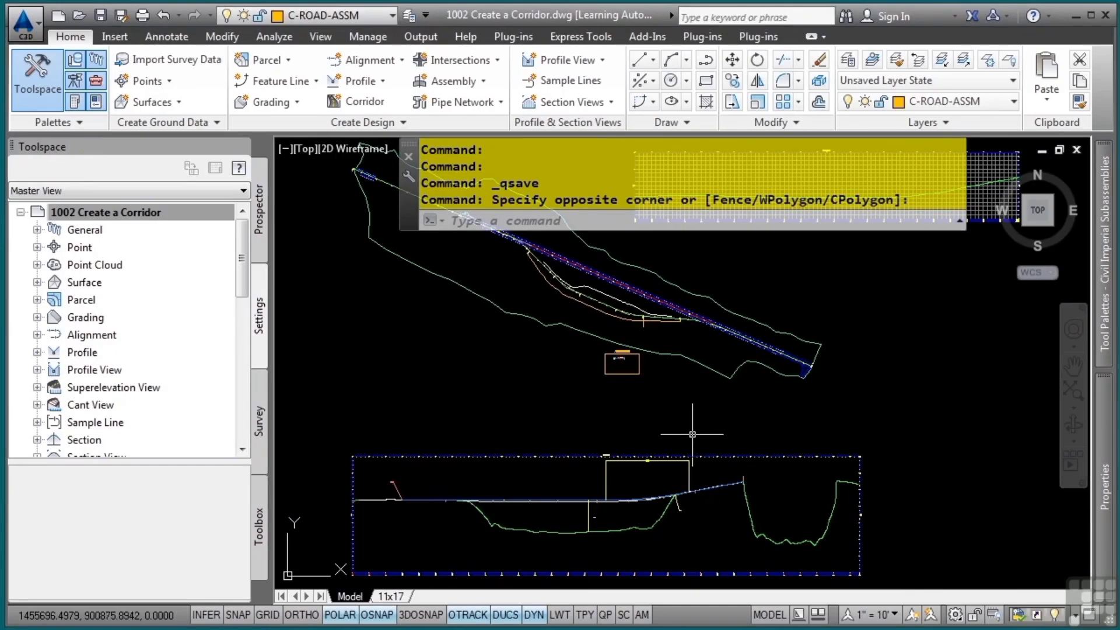
mouse_move(693, 434)
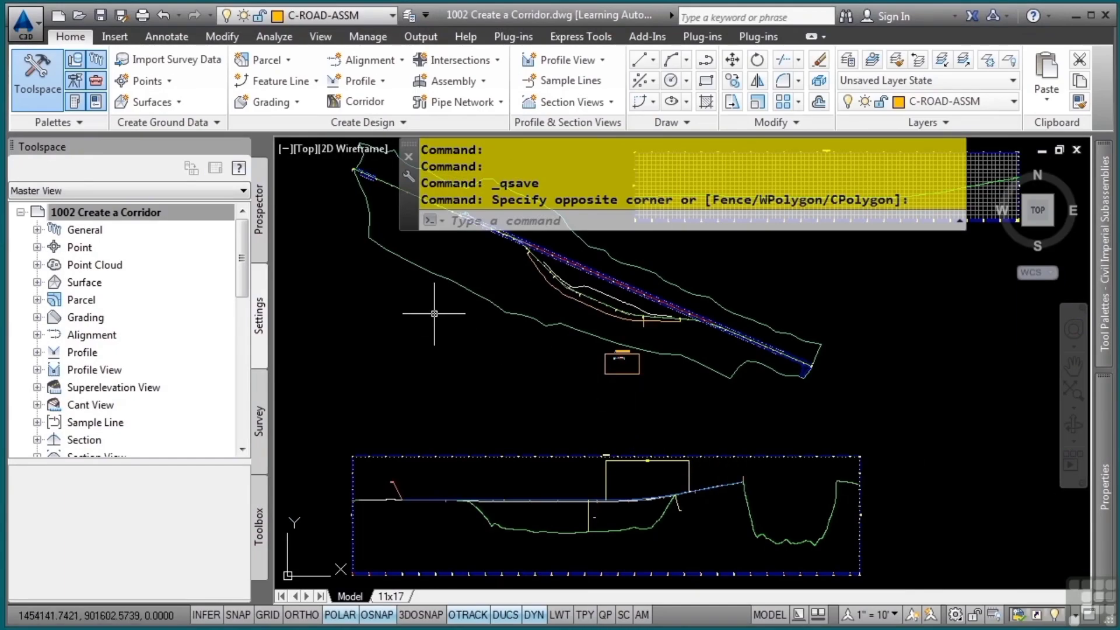
Start a new corridor named BYPASS-1 that follows the Bypass 1 alignment and the _Vert1 profile
left_click(365, 101)
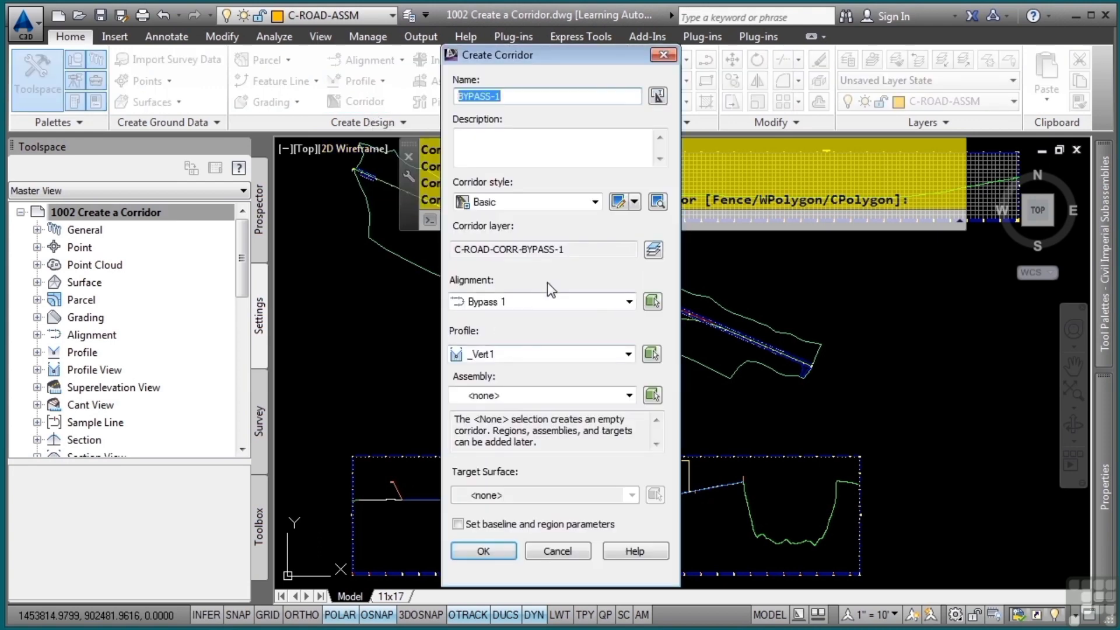
left_click(530, 97)
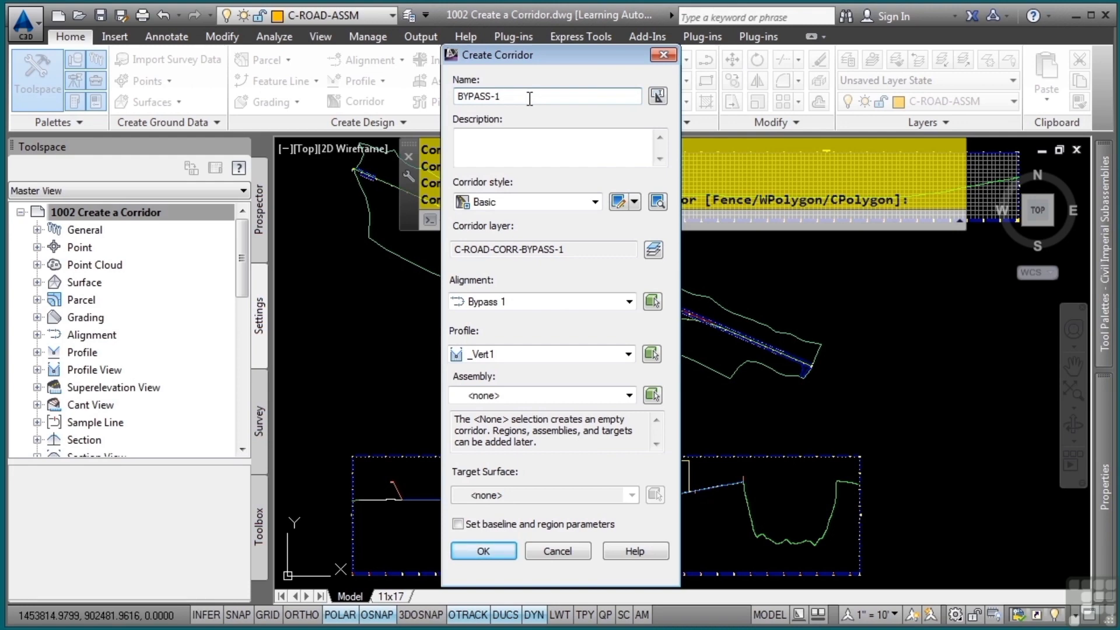
left_click_drag(529, 98, 455, 82)
left_click(539, 95)
left_click(573, 247)
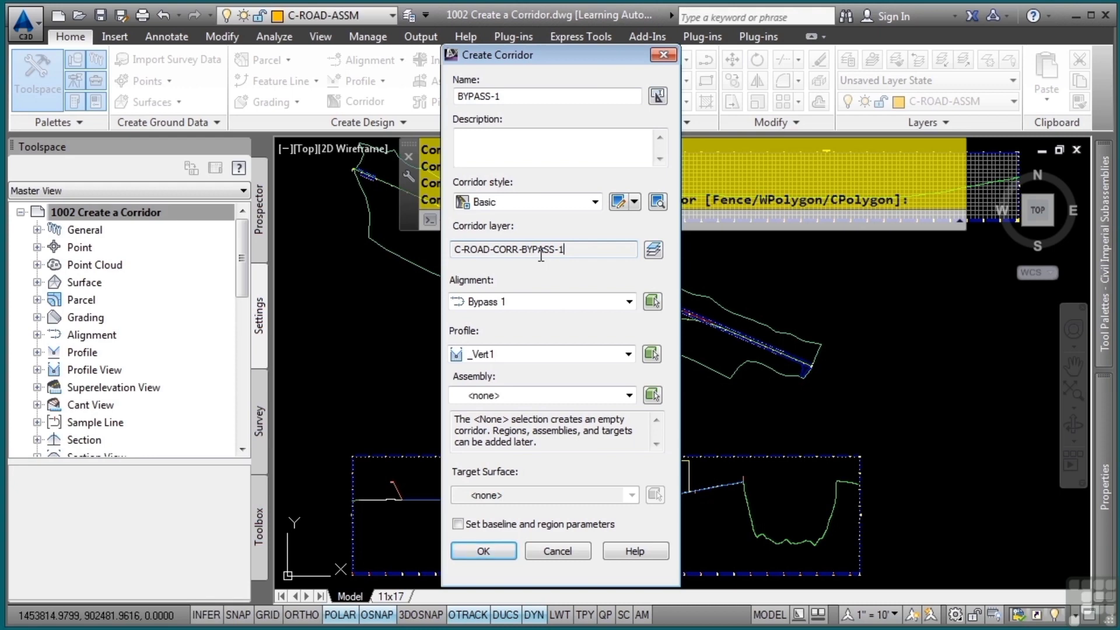
left_click(500, 302)
left_click(500, 306)
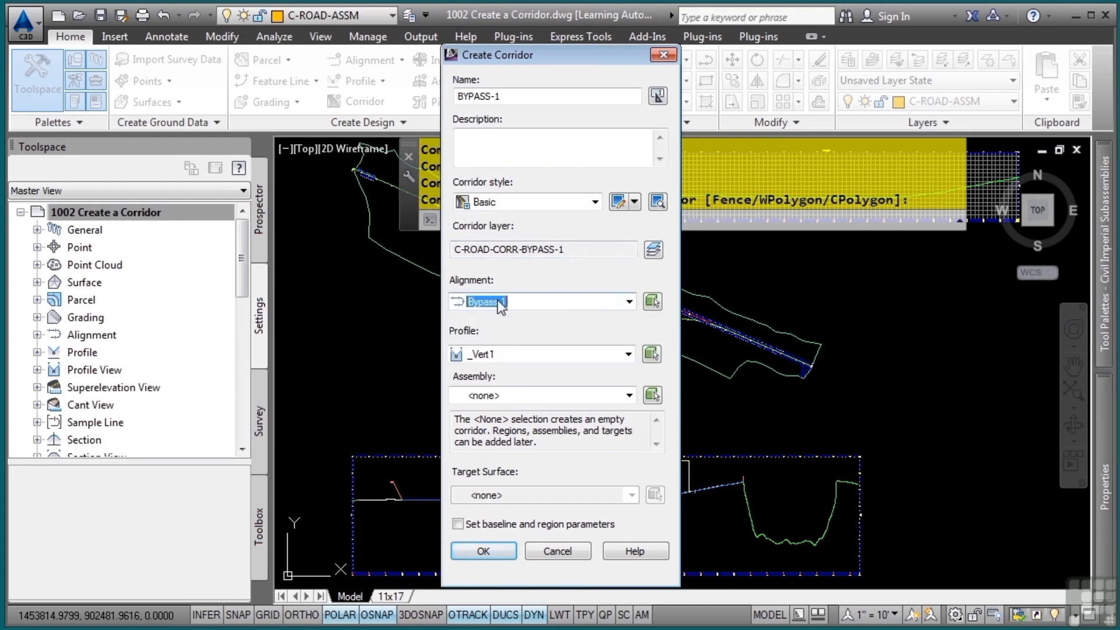
left_click(487, 353)
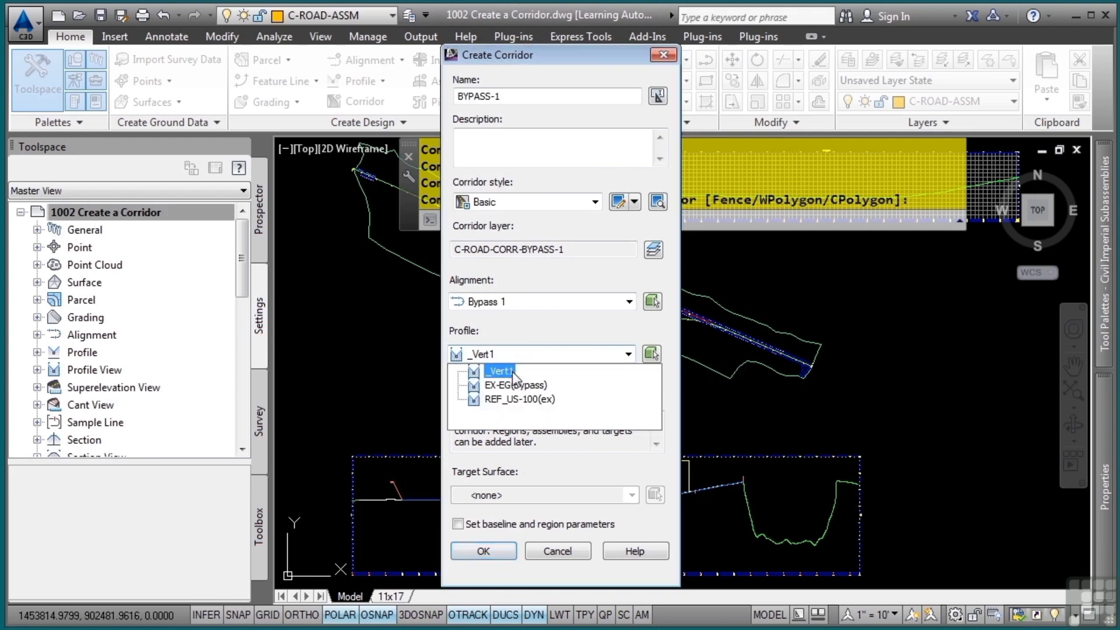
left_click(512, 372)
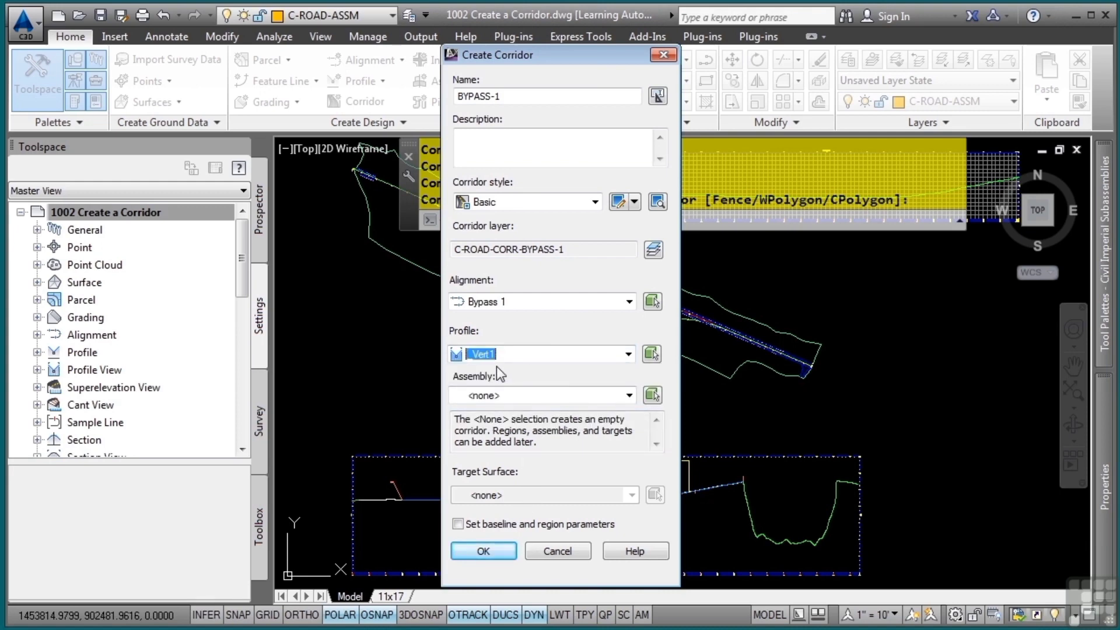
Assign the 2 Lane with Sidewalk assembly and the Combined EG target surface, and create the corridor with baseline and region parameters
left_click(513, 399)
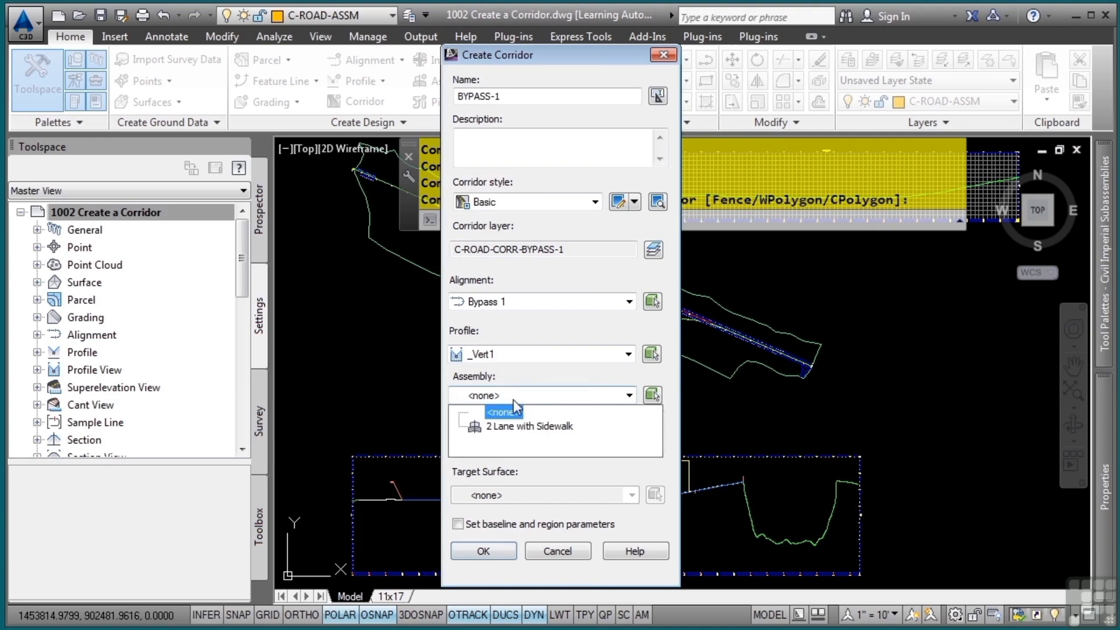
left_click(505, 435)
left_click(494, 495)
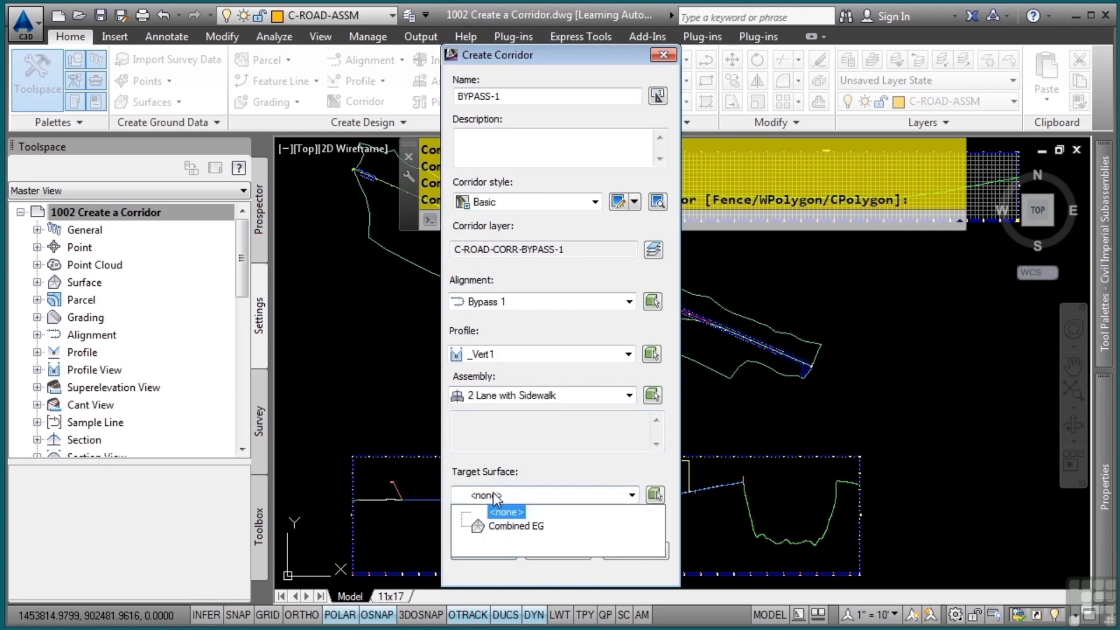
left_click(500, 526)
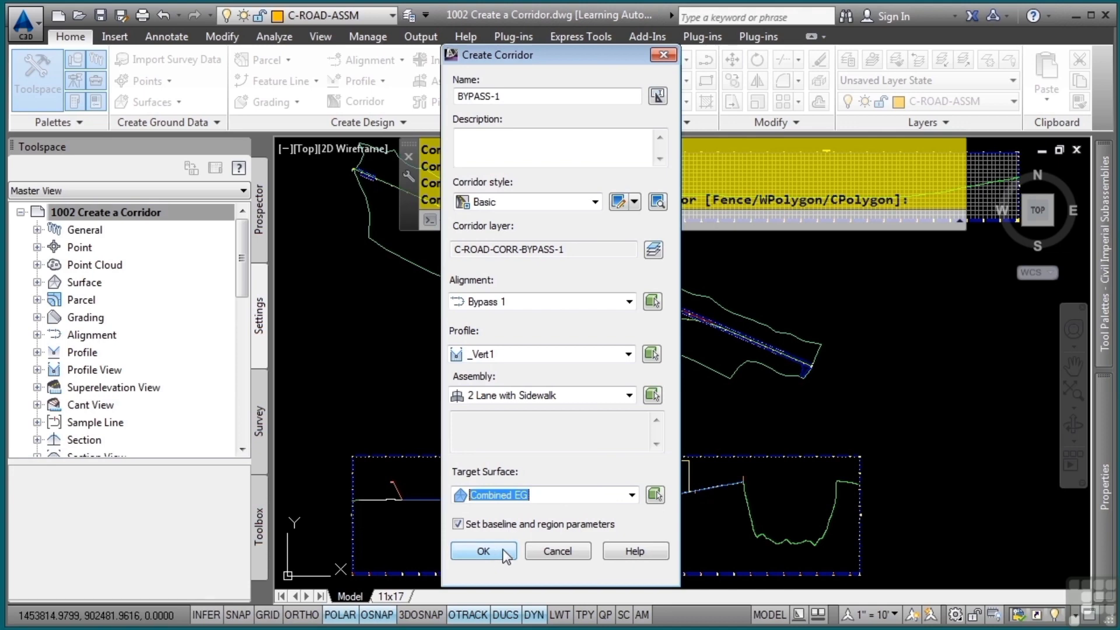
left_click(478, 551)
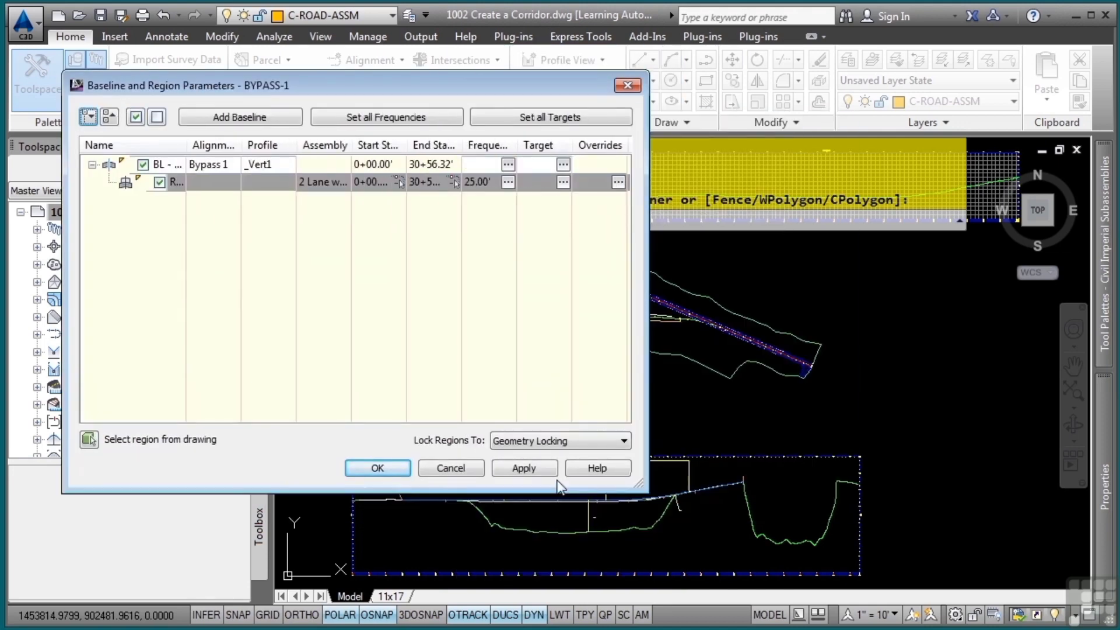
Set the start station of the corridor's 2 Lane with Sidewalk region to 3+00
left_click_drag(430, 87, 662, 151)
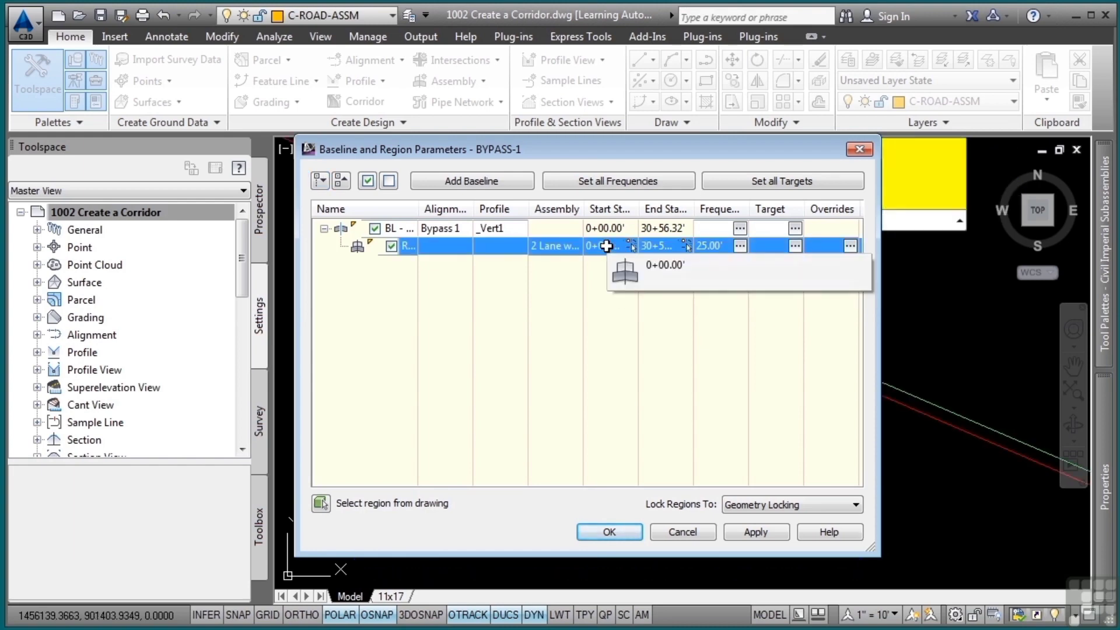
left_click(606, 245)
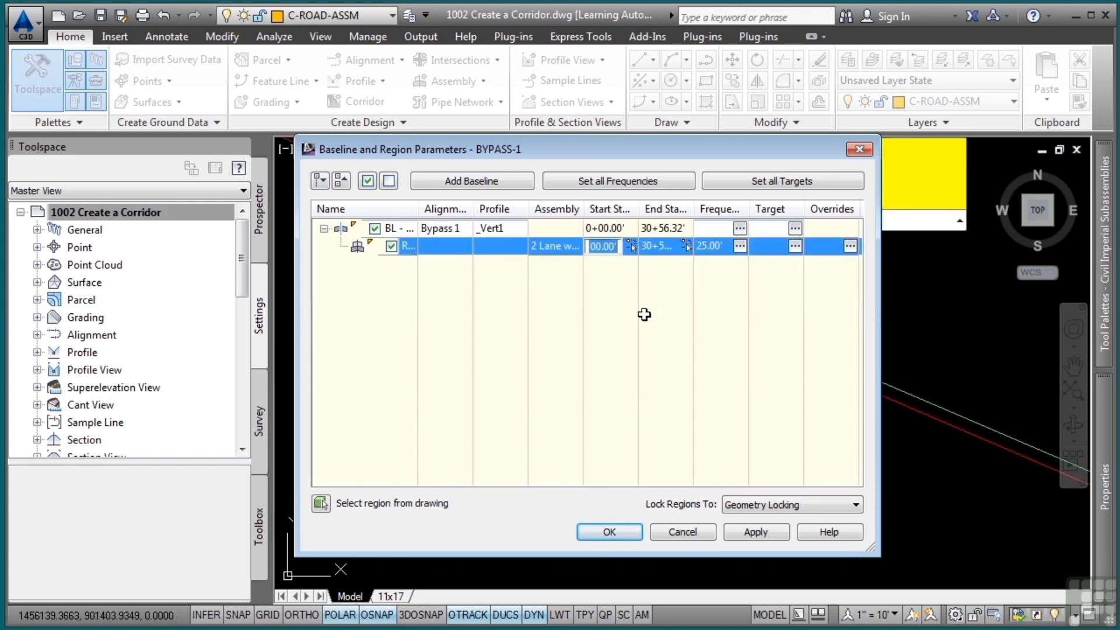
type("300")
key("Return")
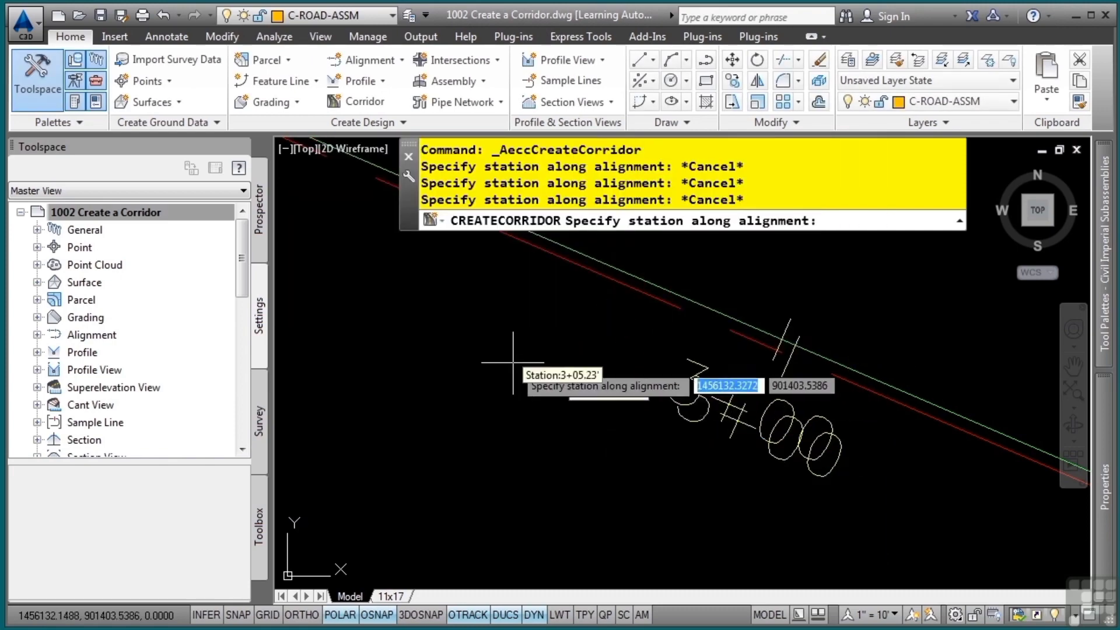
Set the region's end station to 23+56.49 by picking the circled point at the end of the red alignment in the drawing
scroll(515, 365, "down", 8)
middle_click_drag(458, 344, 843, 434)
scroll(542, 351, "down", 5)
mouse_move(507, 396)
middle_mouse_down()
mouse_move(640, 477)
mouse_move(974, 627)
middle_mouse_up()
middle_click_drag(432, 368, 910, 588)
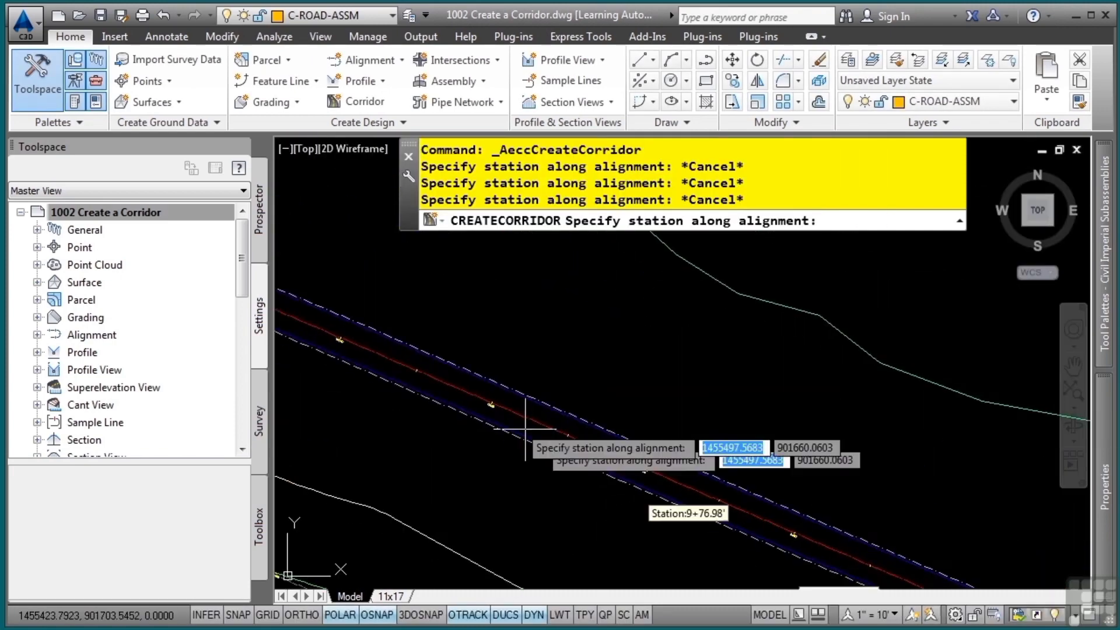
mouse_move(572, 414)
middle_mouse_down()
mouse_move(702, 525)
mouse_move(933, 589)
middle_mouse_up()
mouse_move(443, 356)
middle_mouse_down()
mouse_move(980, 560)
mouse_move(758, 540)
middle_mouse_up()
middle_click_drag(407, 362, 696, 486)
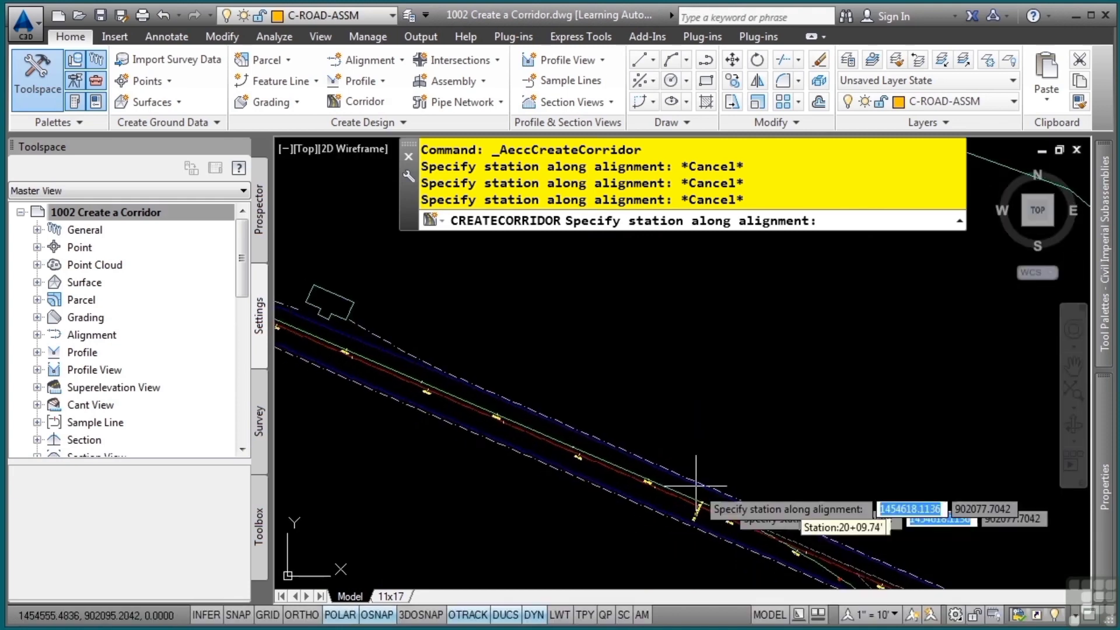
middle_click_drag(460, 384, 687, 467)
scroll(467, 400, "up", 10)
middle_click_drag(473, 345, 752, 498)
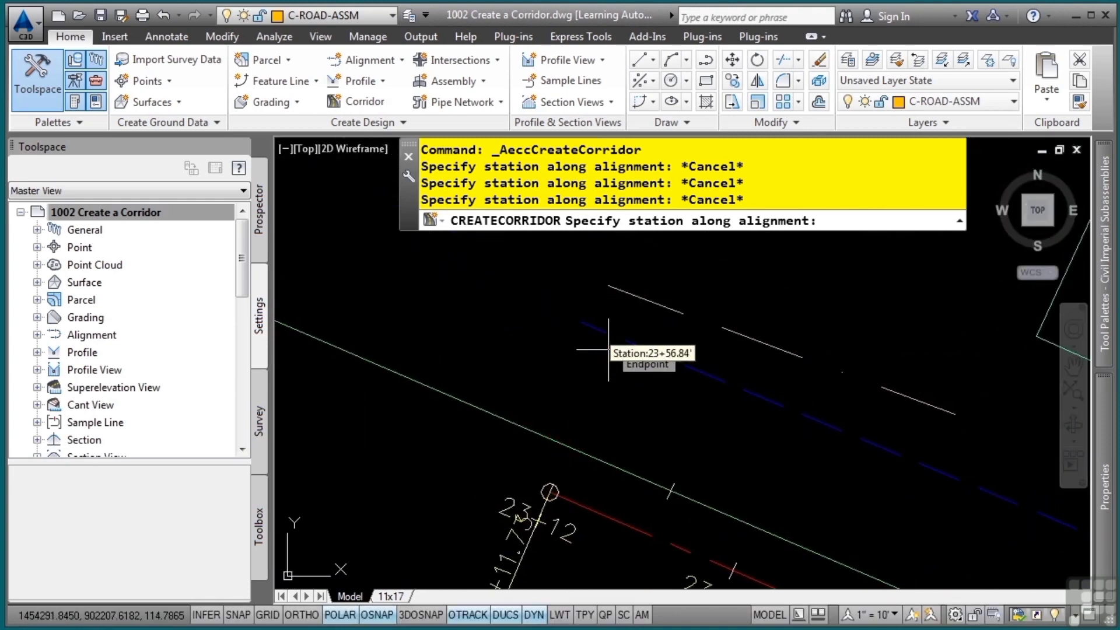
left_click(548, 491)
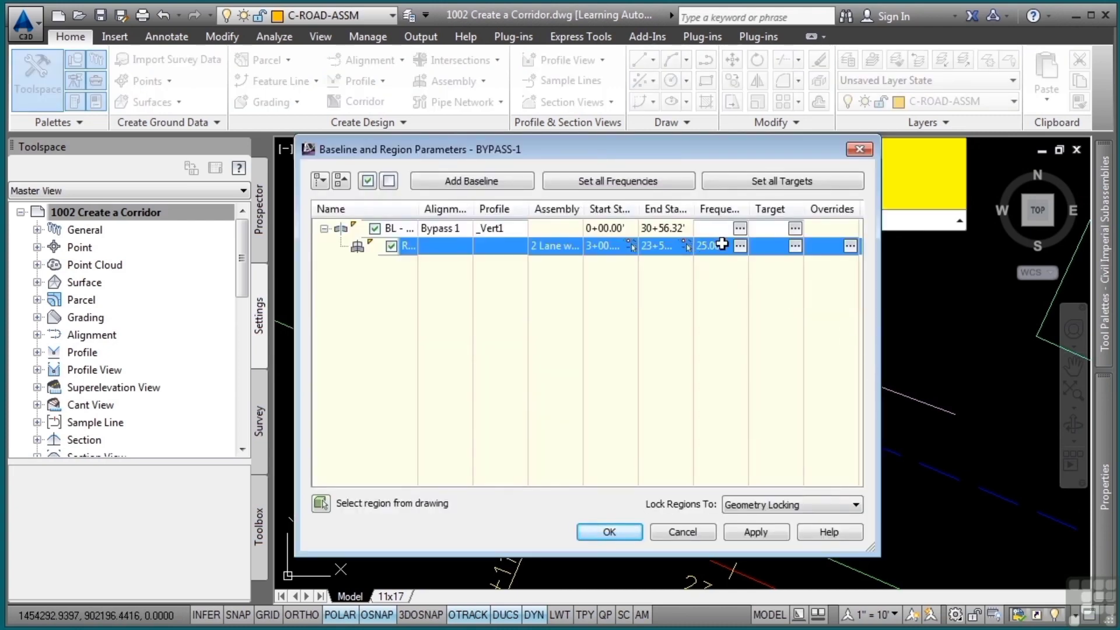
Review and accept the region's assembly frequency settings, and rebuild the BYPASS-1 corridor with the new region parameters
left_click(739, 246)
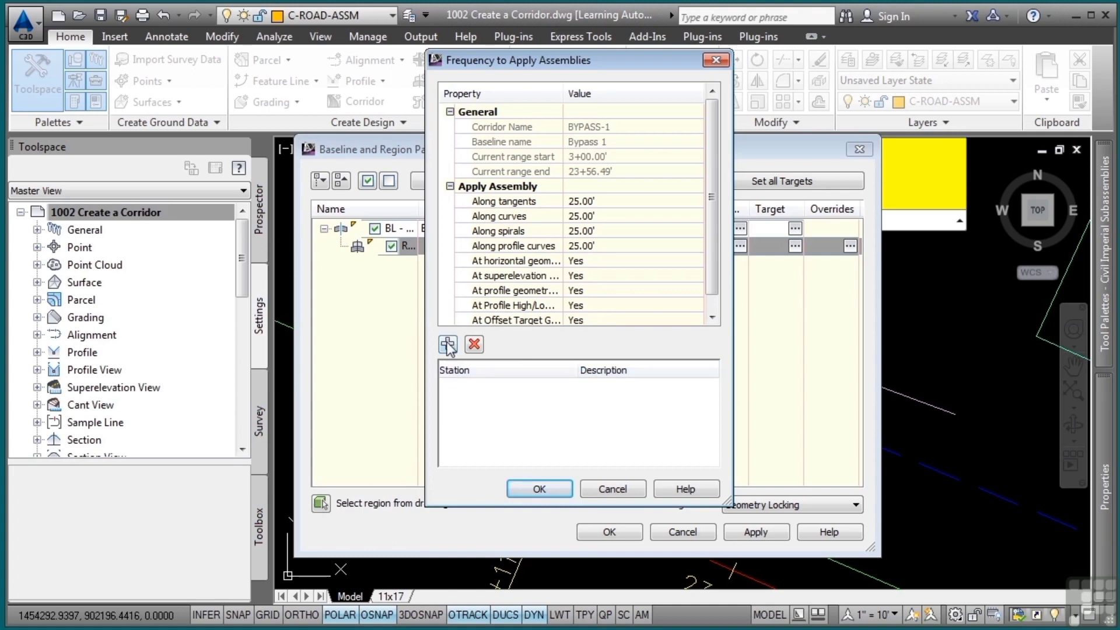
left_click(538, 489)
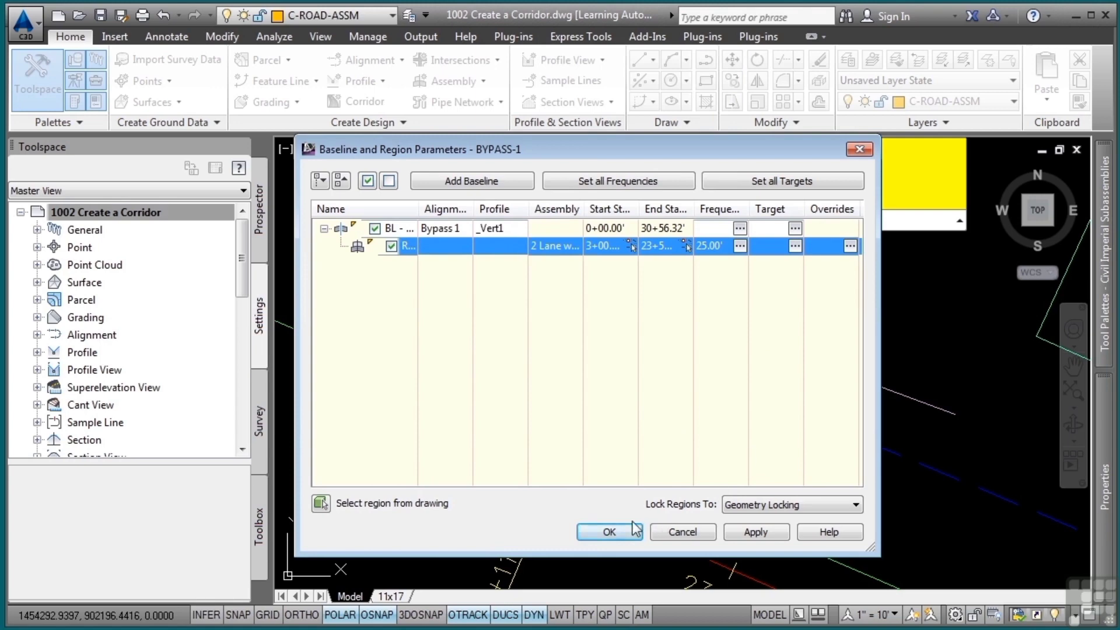
left_click(608, 531)
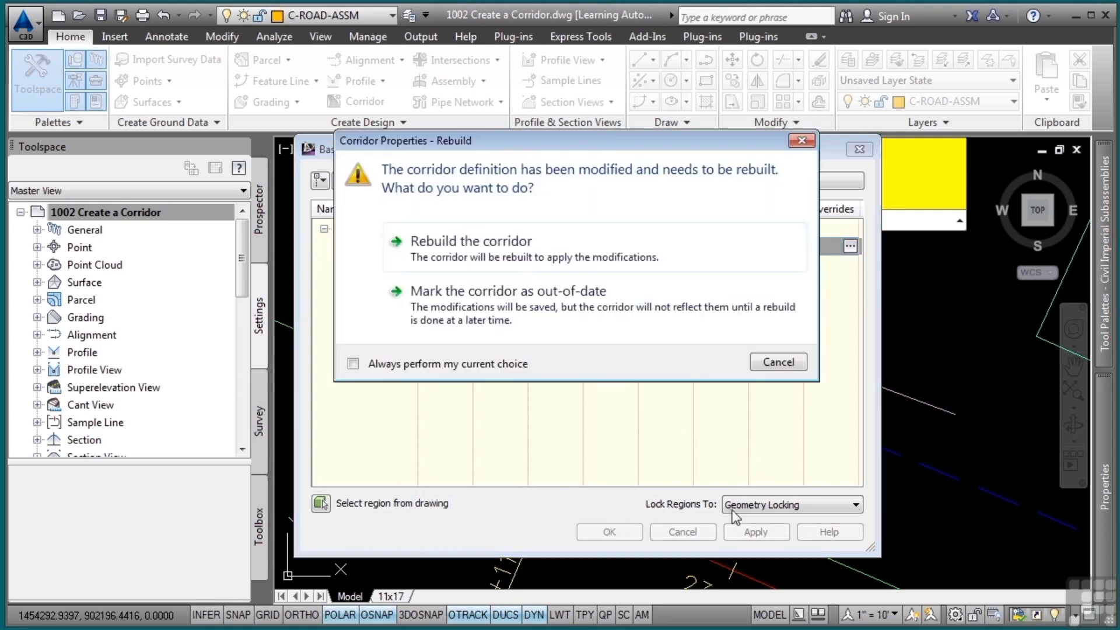
left_click(496, 259)
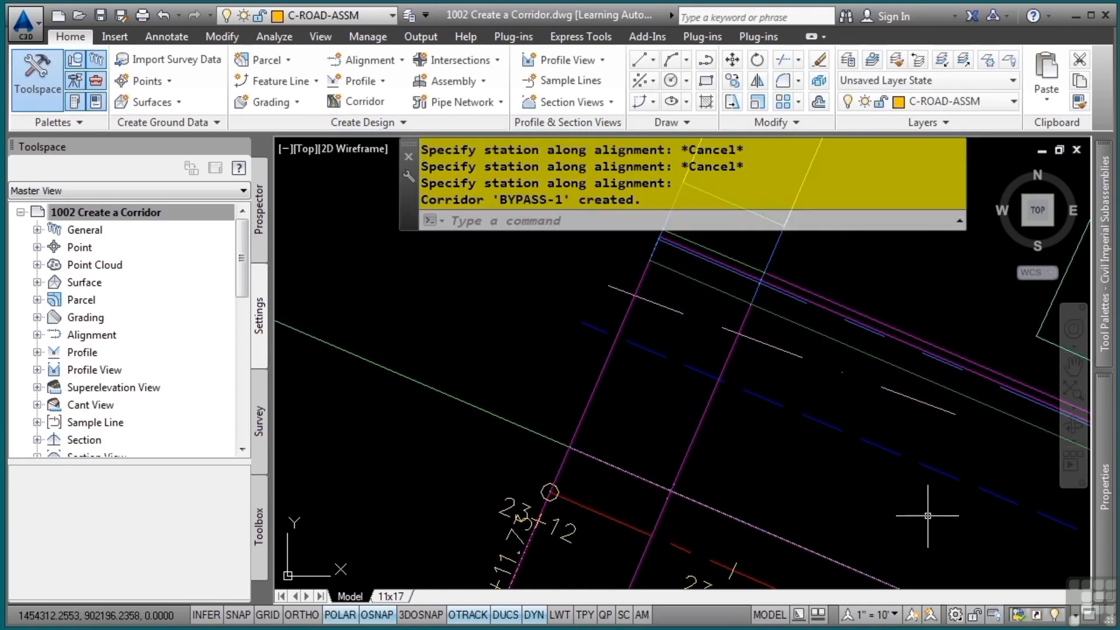
Examine the new BYPASS-1 corridor in plan from its end station back along the bypass curves
scroll(768, 468, "down", 5)
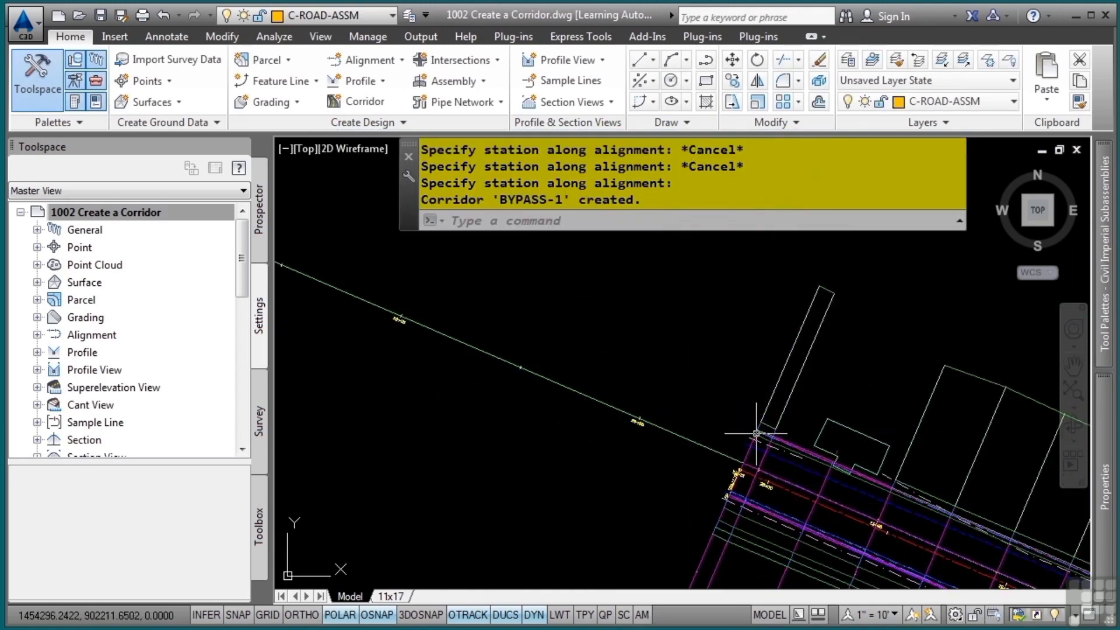
middle_click_drag(757, 435, 300, 148)
scroll(560, 323, "down", 2)
middle_click_drag(860, 548, 606, 393)
scroll(654, 400, "down", 2)
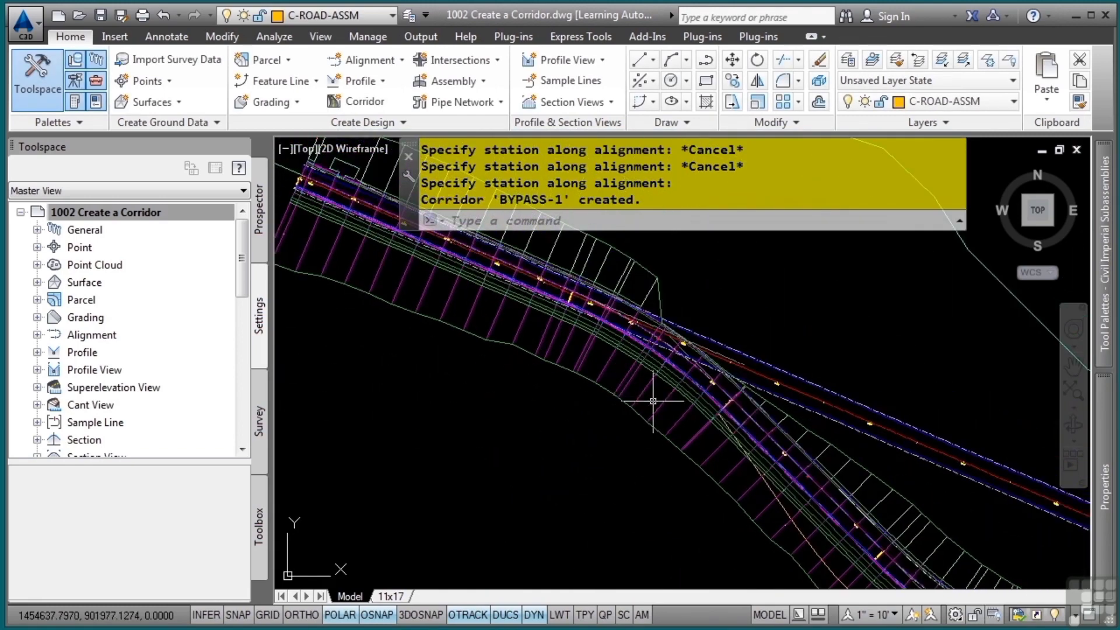
mouse_move(702, 435)
middle_mouse_down()
mouse_move(483, 307)
mouse_move(607, 400)
middle_mouse_up()
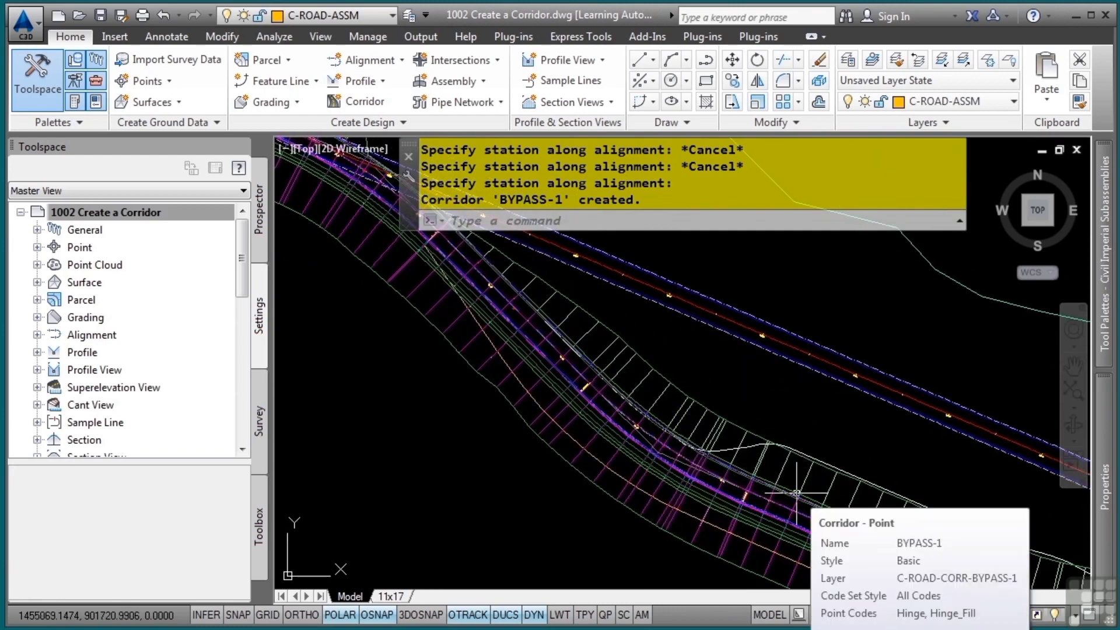
middle_click_drag(805, 481, 727, 436)
mouse_move(727, 436)
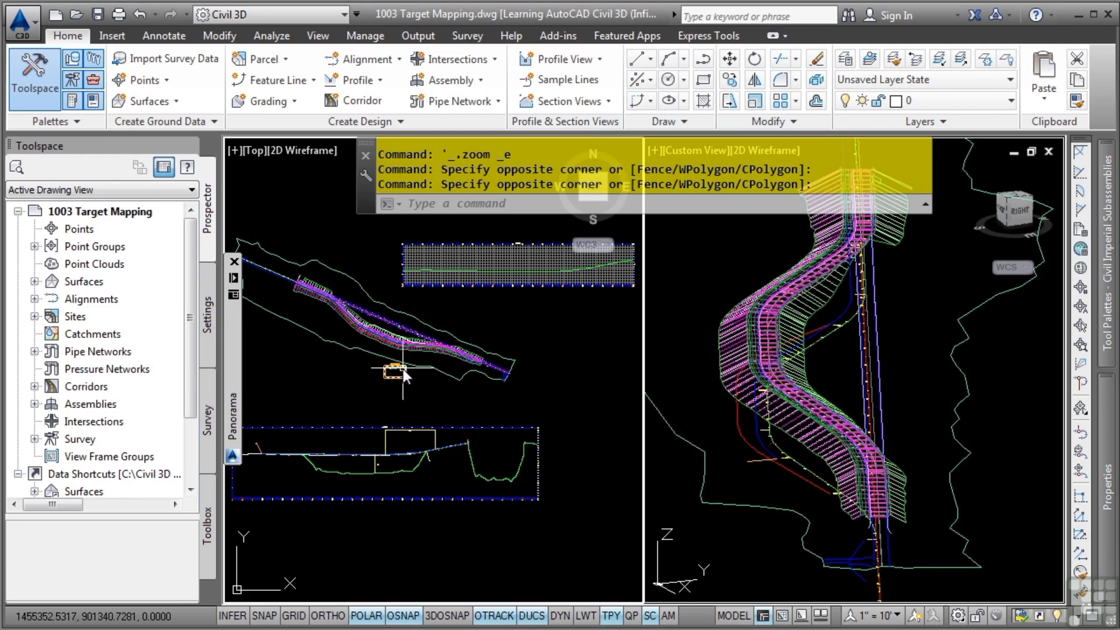
Open the target mapping for the 2 Lane with Sidewalk region of the BYPASS-1 corridor
scroll(422, 361, "up", 5)
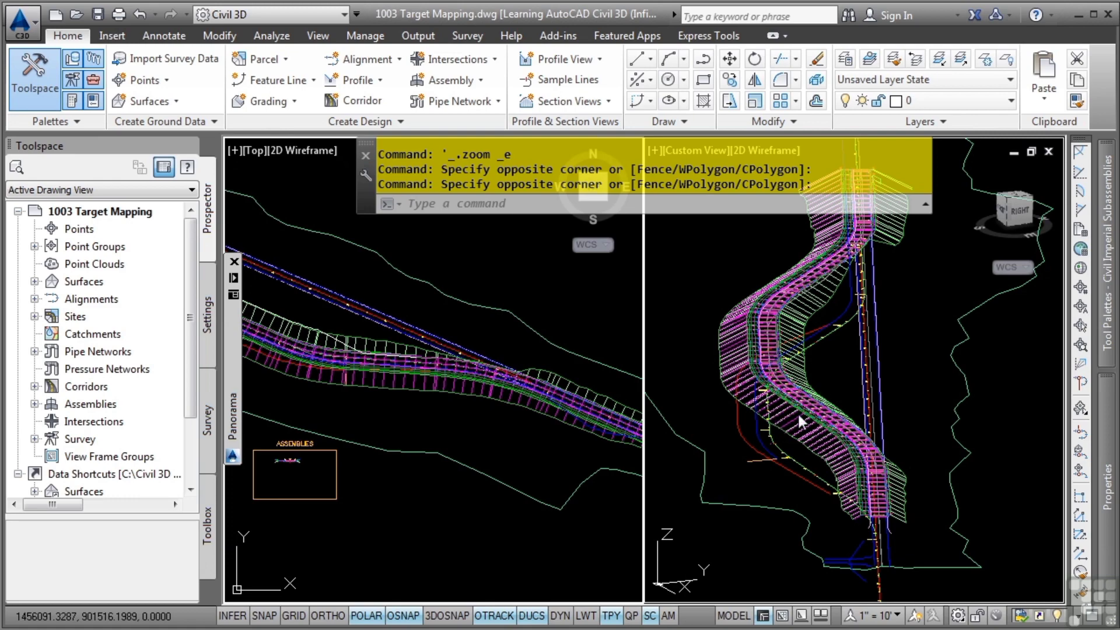
left_click(502, 446)
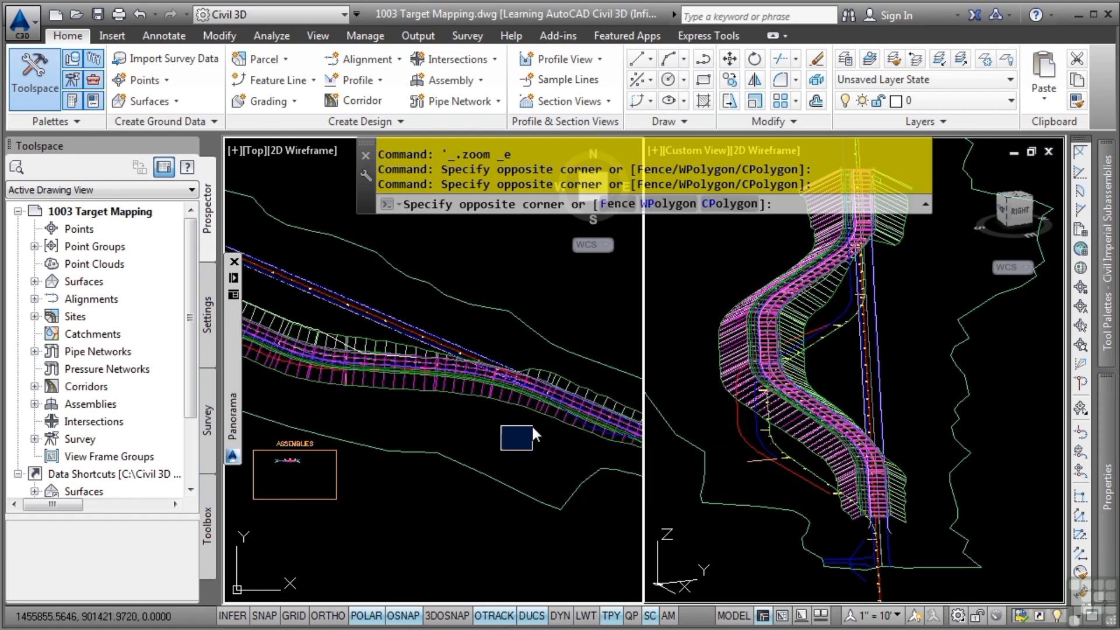
left_click(531, 425)
scroll(530, 424, "up", 2)
scroll(532, 426, "up", 2)
middle_click_drag(523, 419, 382, 491)
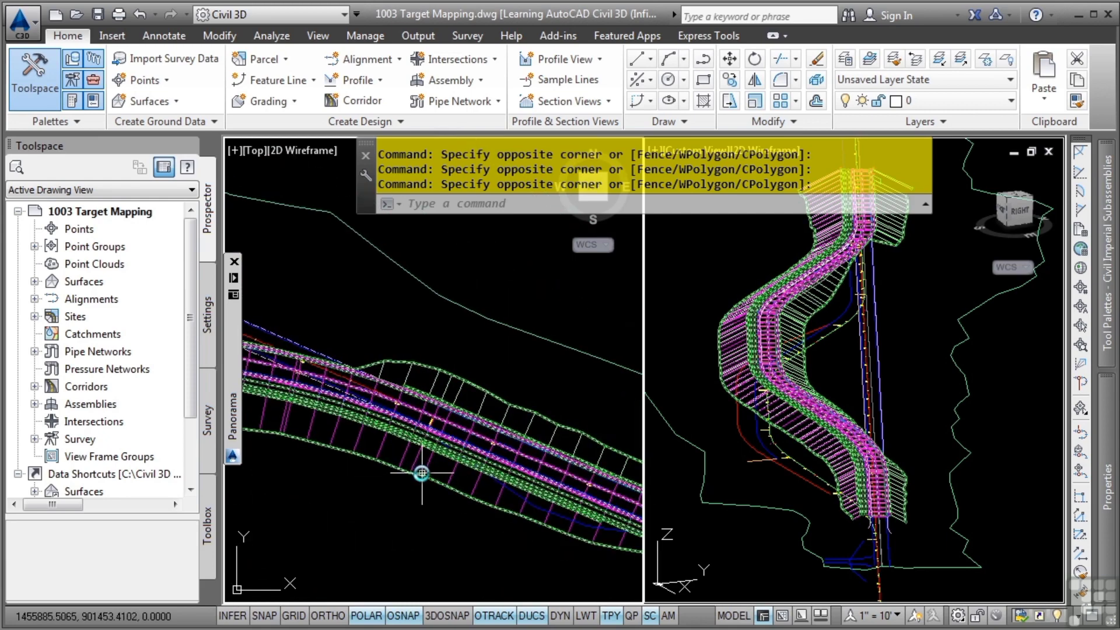
left_click(422, 473)
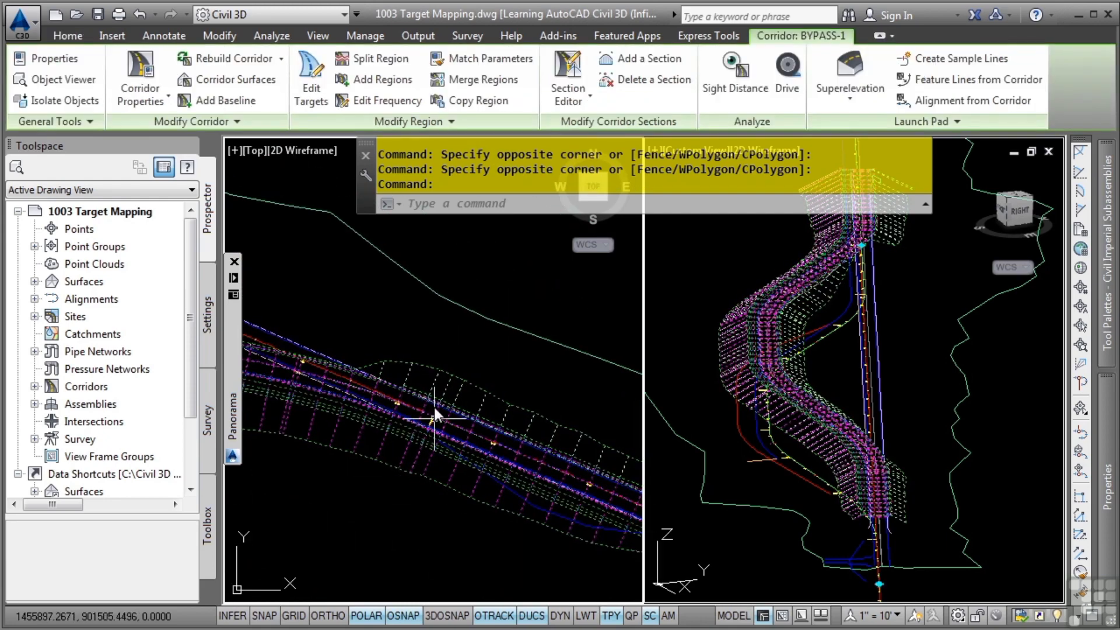
left_click(304, 93)
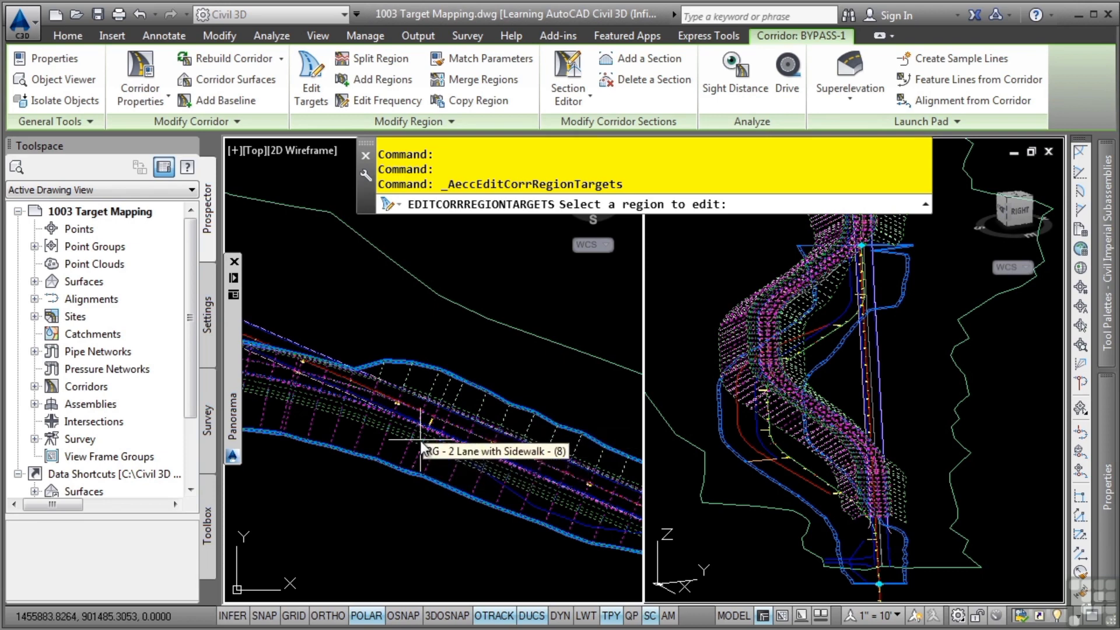
left_click(366, 402)
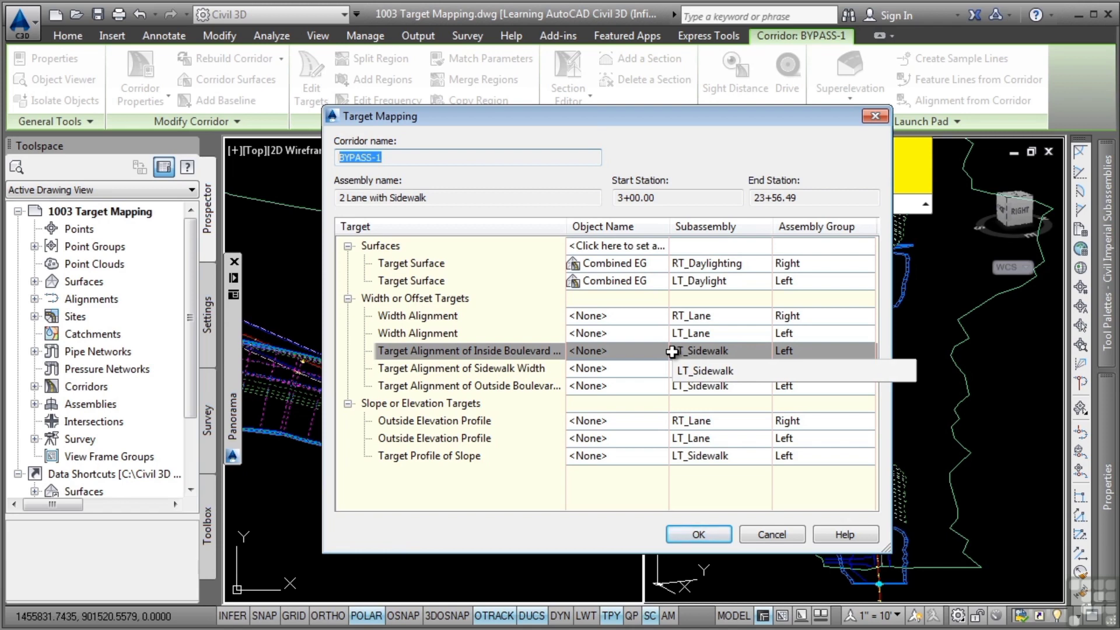
For the LT_Sidewalk's inside boulevard target alignment, set the object type to feature lines, survey figures and polylines
left_click(596, 351)
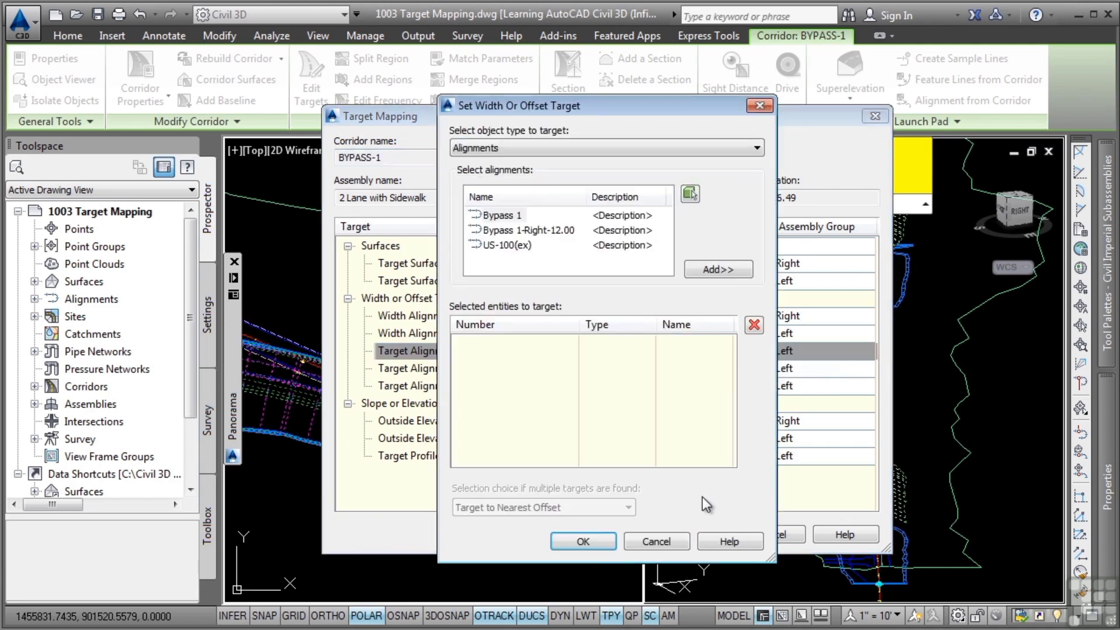
left_click(678, 149)
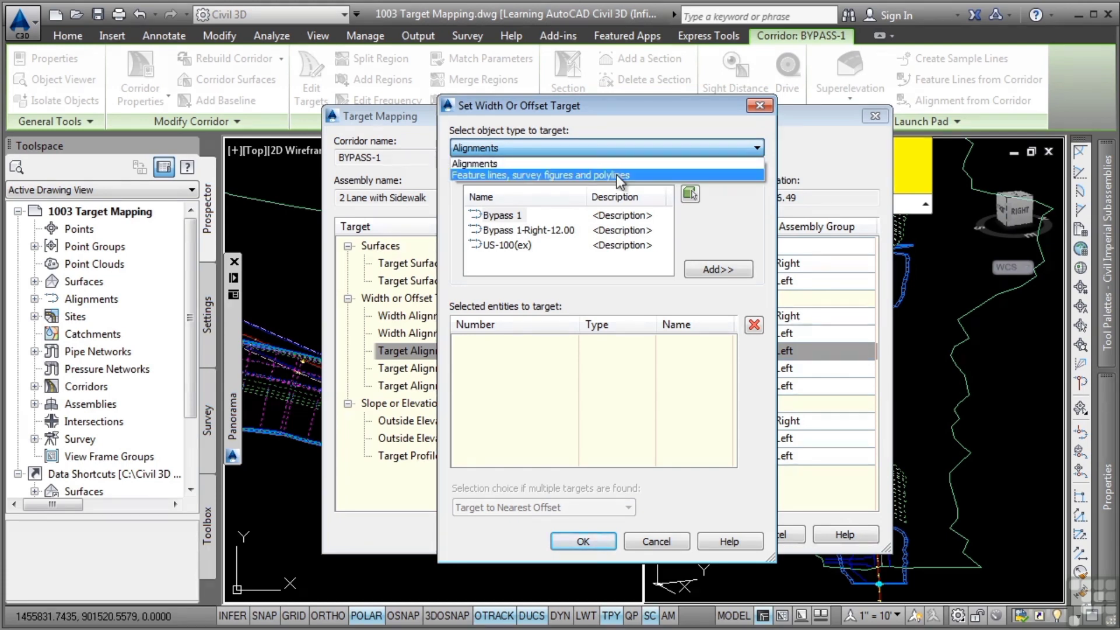
left_click(546, 175)
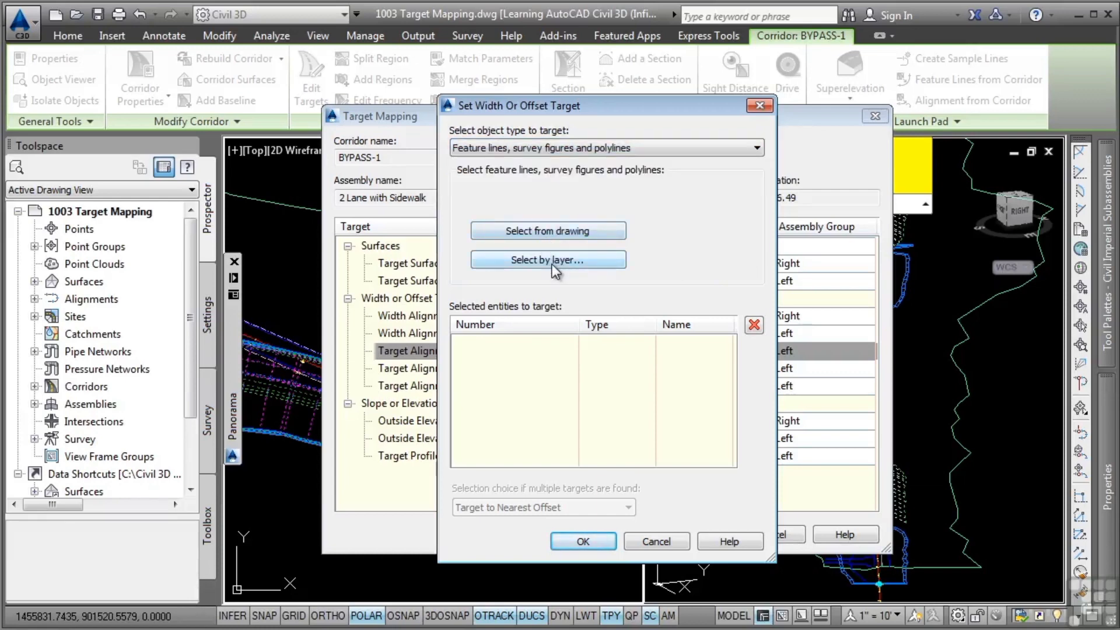
Select the blue and red polylines beside the corridor from the drawing as the inside boulevard targets and accept them
left_click(581, 232)
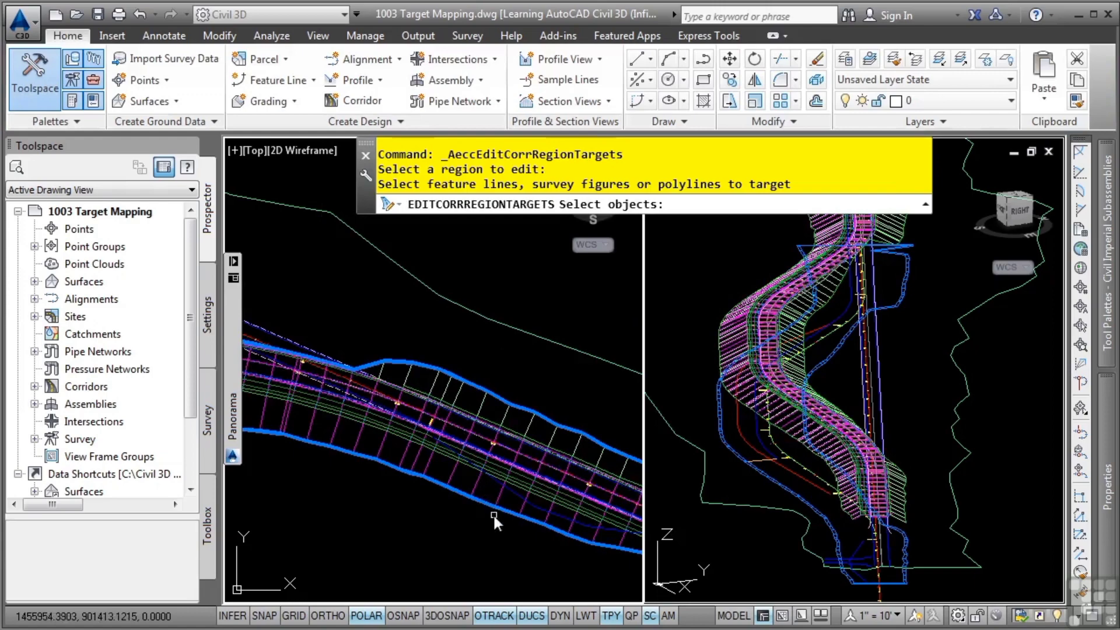
middle_click_drag(518, 572, 479, 528)
scroll(417, 466, "up", 4)
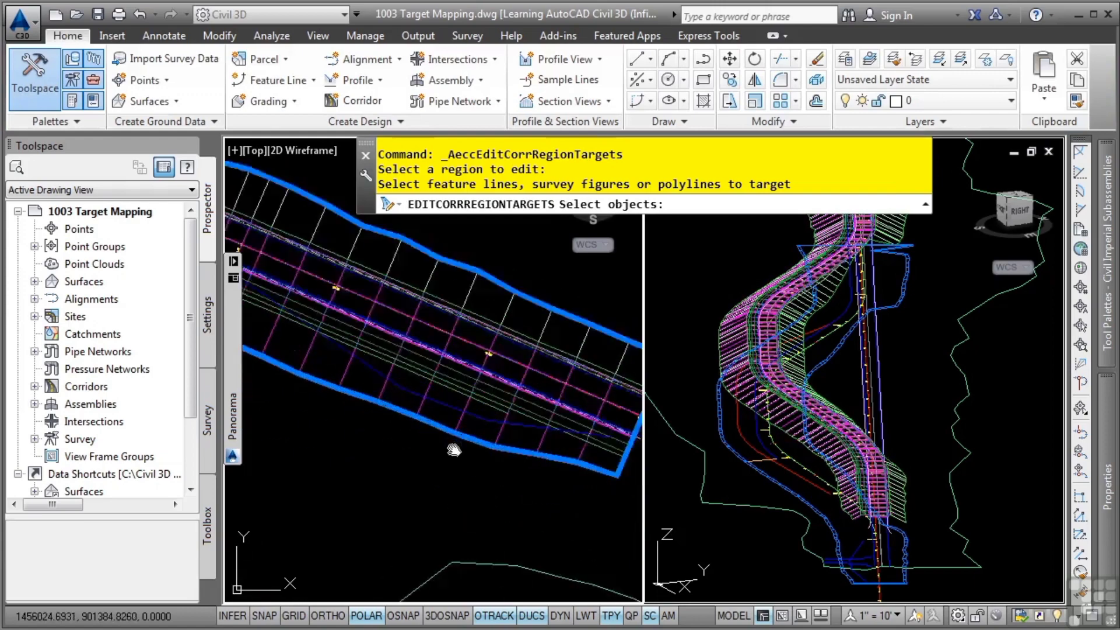
left_click(438, 384)
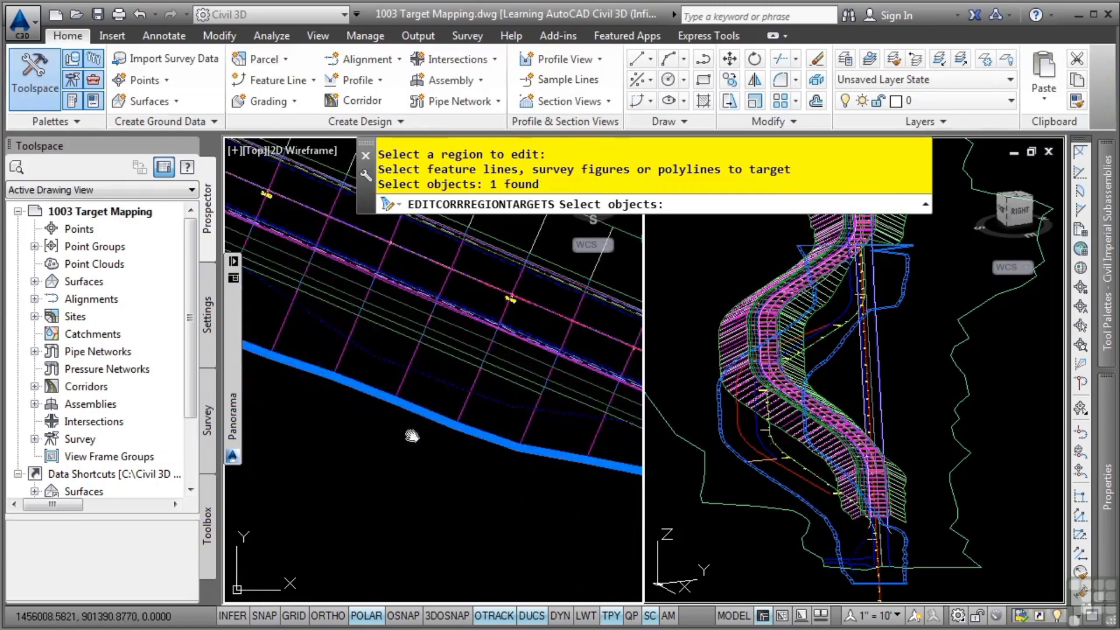
scroll(408, 435, "down", 3)
middle_click_drag(381, 426, 633, 485)
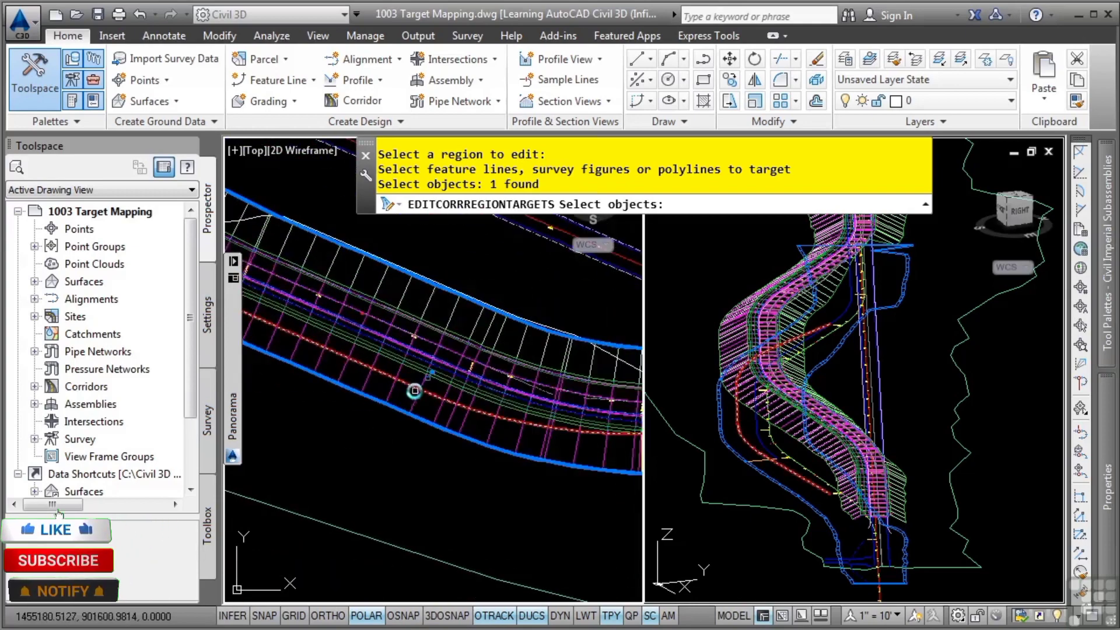
left_click(415, 390)
scroll(549, 467, "down", 2)
middle_click_drag(552, 479, 332, 463)
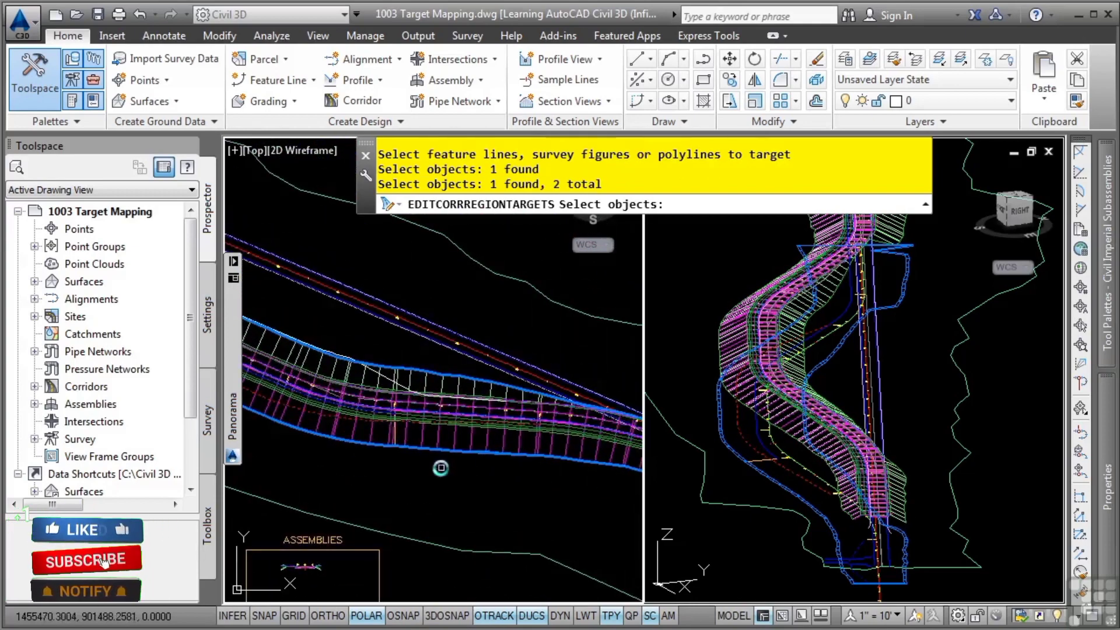
scroll(528, 478, "down", 3)
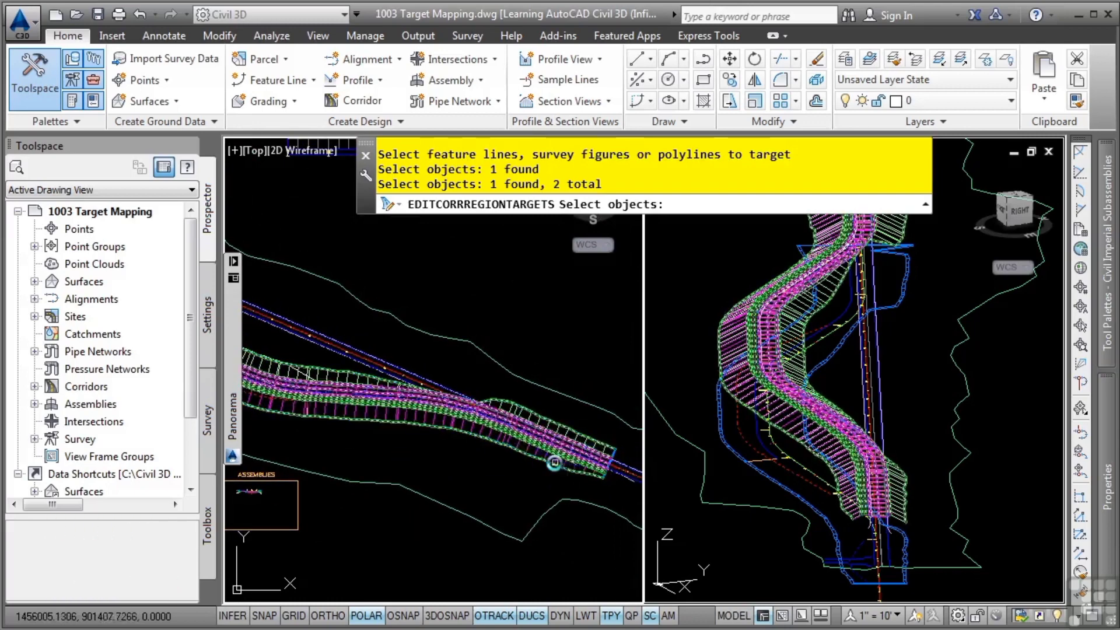
scroll(437, 443, "up", 3)
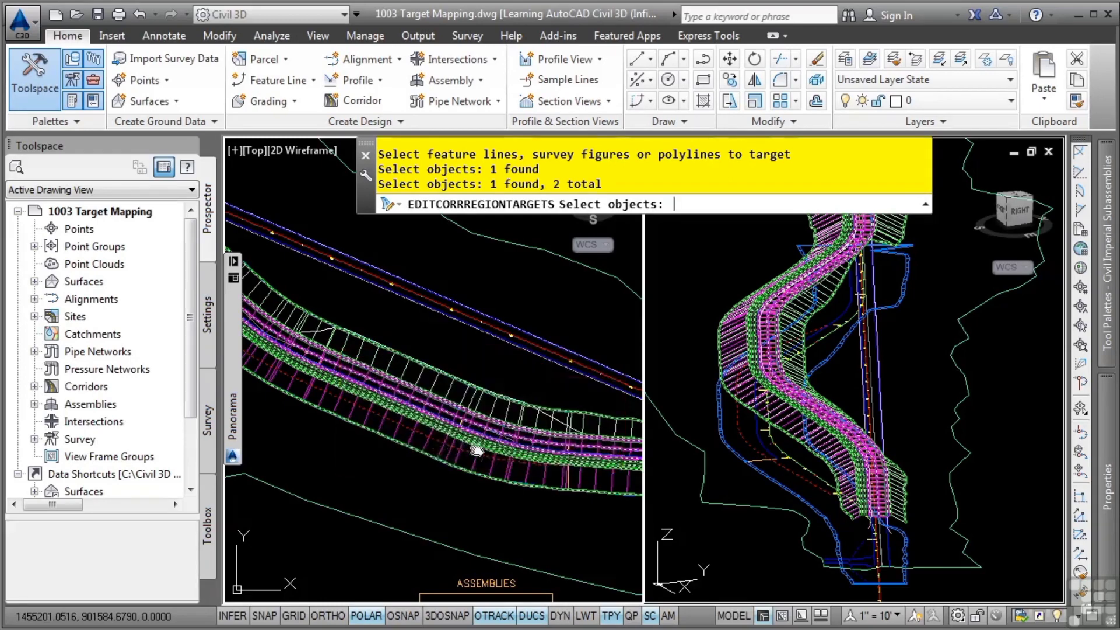
key("Return")
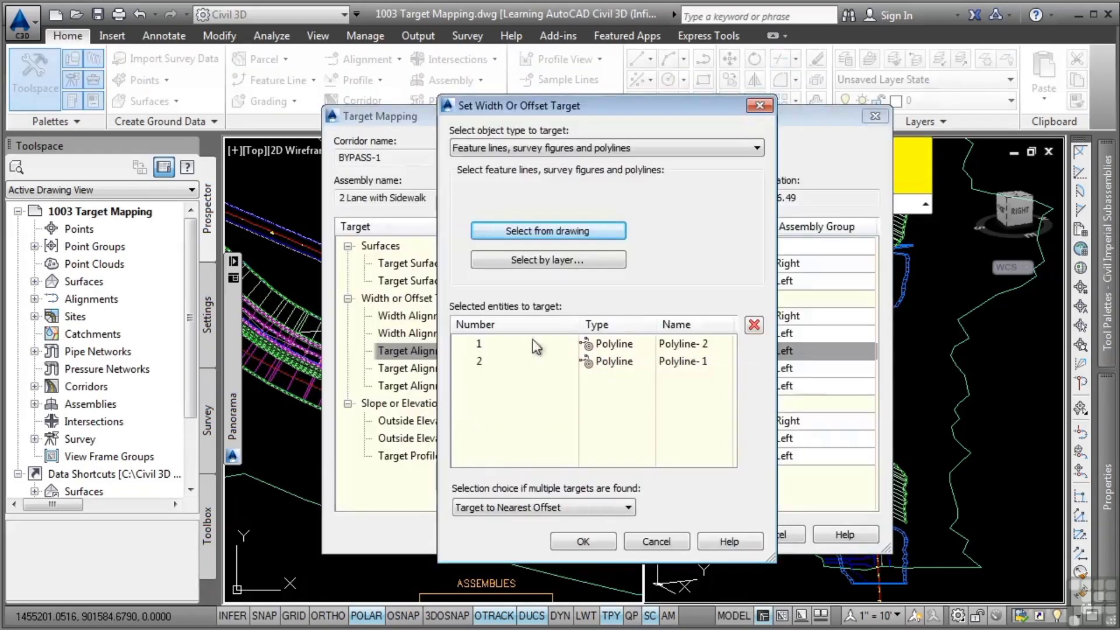
left_click(584, 541)
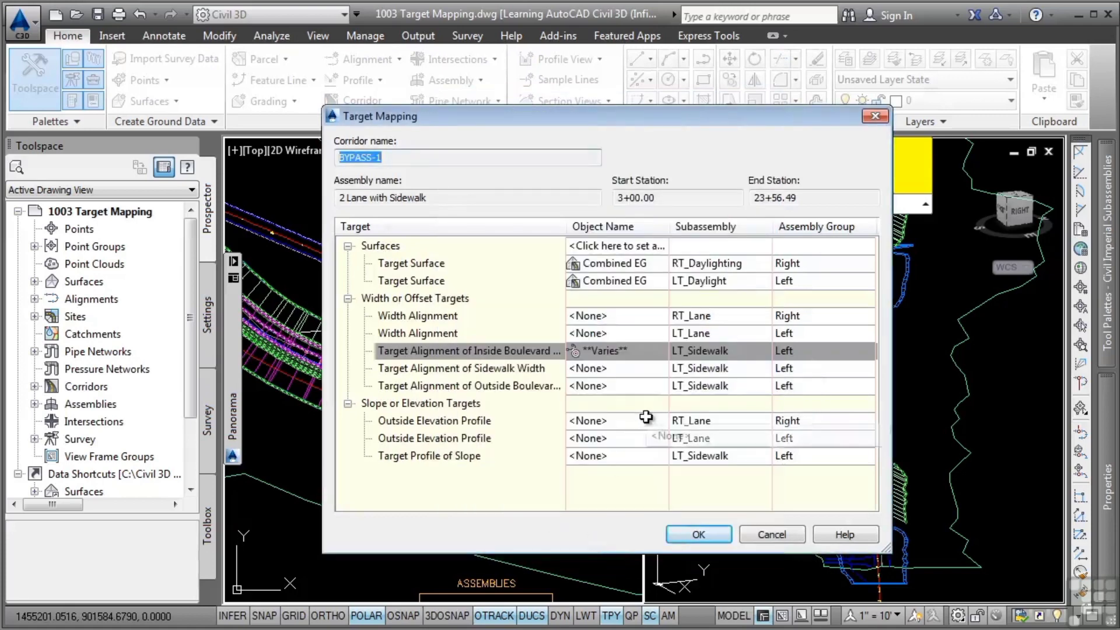
Set the RT_Lane width alignment target to the Bypass 1-Right-12.00 alignment and apply the region's target mapping
left_click(593, 317)
left_click(702, 145)
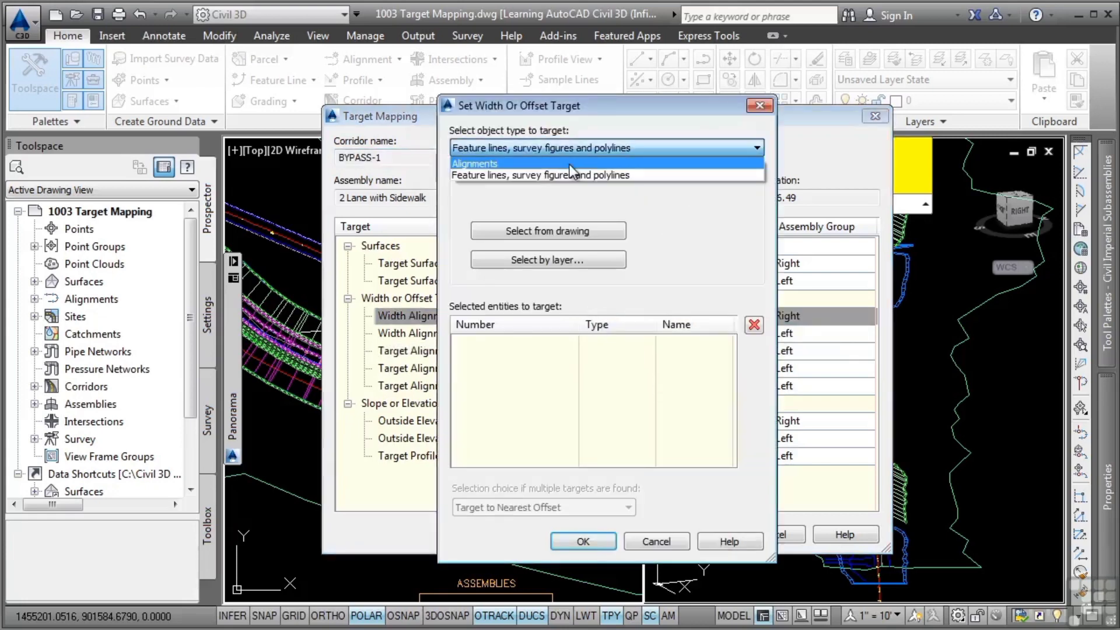
left_click(569, 164)
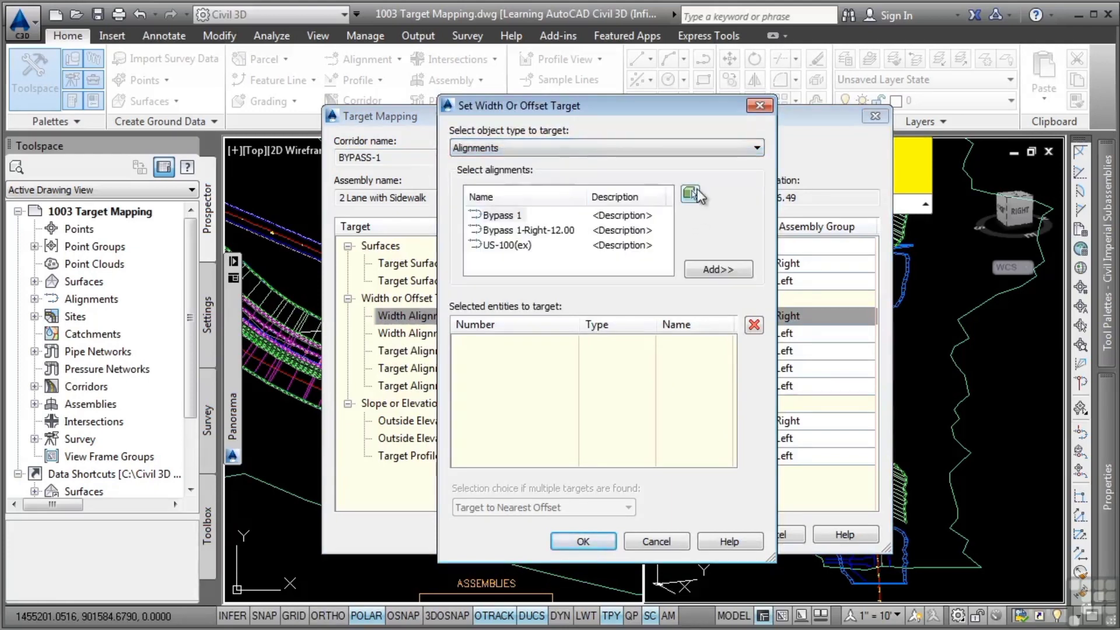
left_click(522, 230)
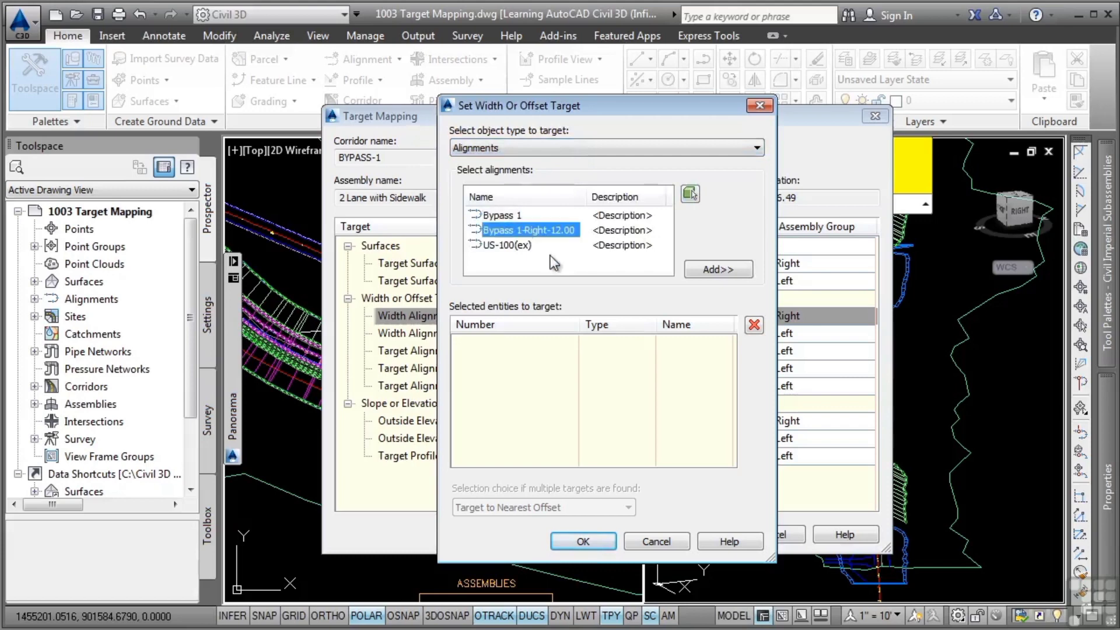
left_click(718, 269)
left_click(583, 541)
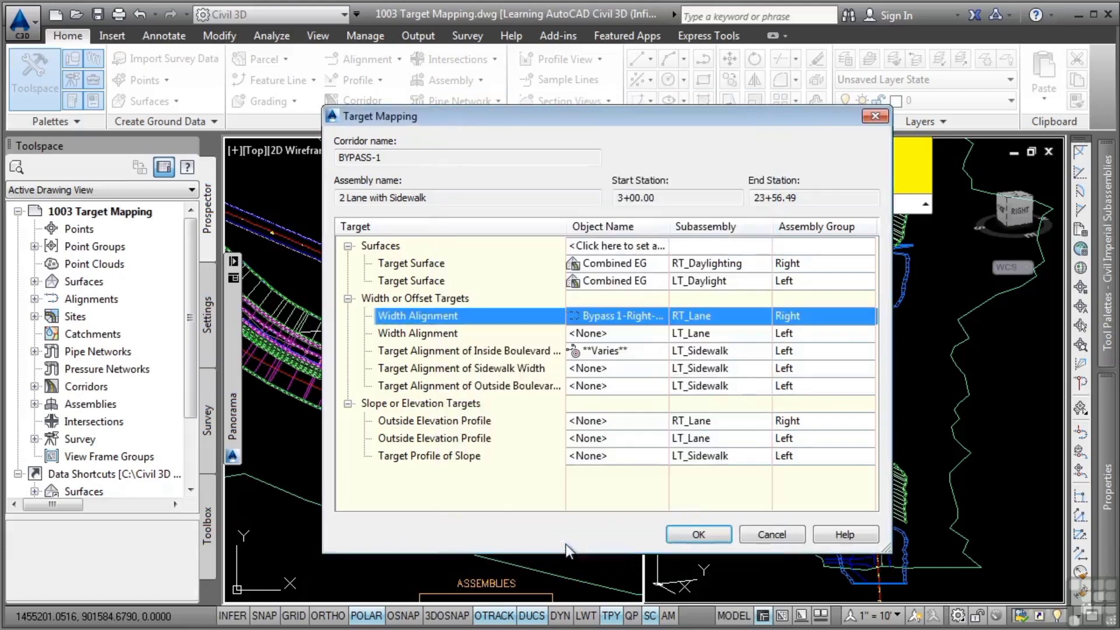
left_click(698, 534)
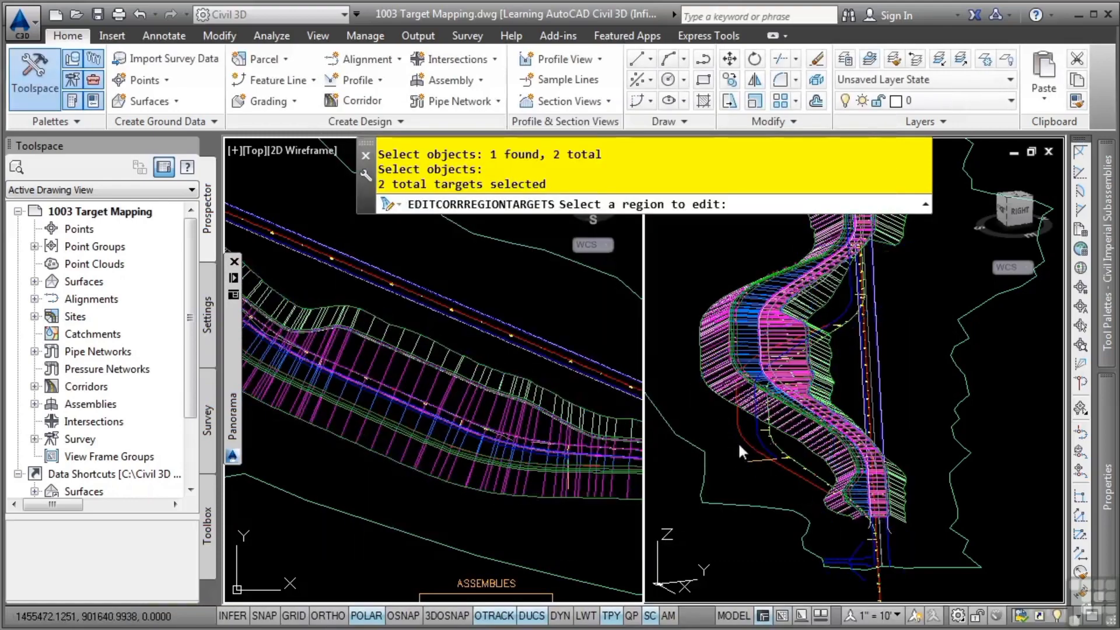
Examine how the retargeted lane and sidewalk run along the bypass curves, in the 3D view and in plan
scroll(830, 382, "up", 8)
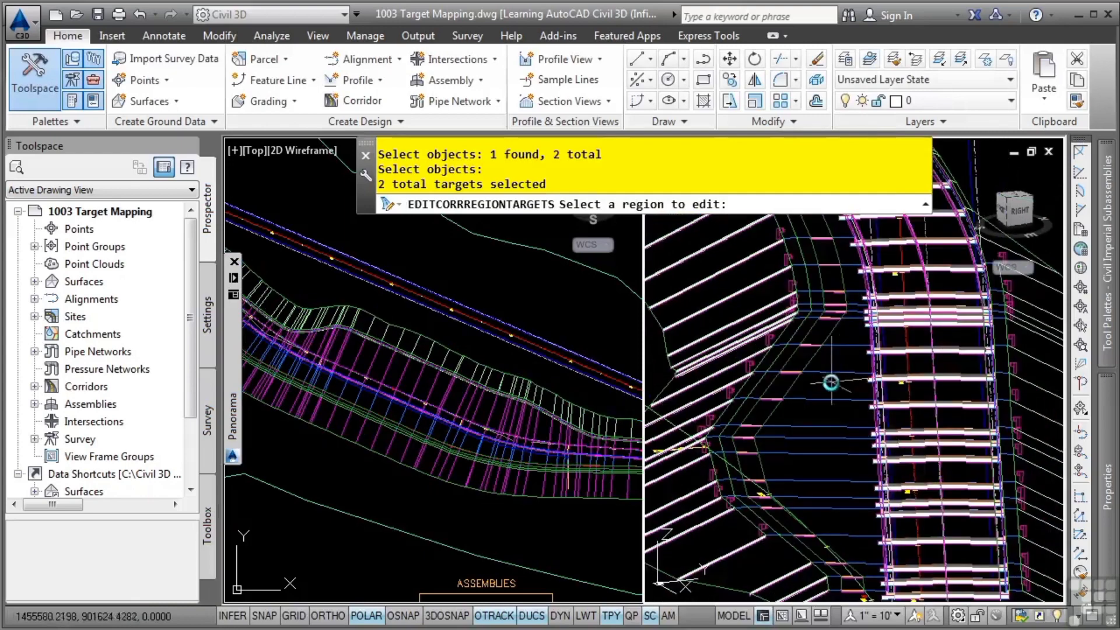
middle_click_drag(845, 432, 925, 477)
scroll(767, 352, "down", 2)
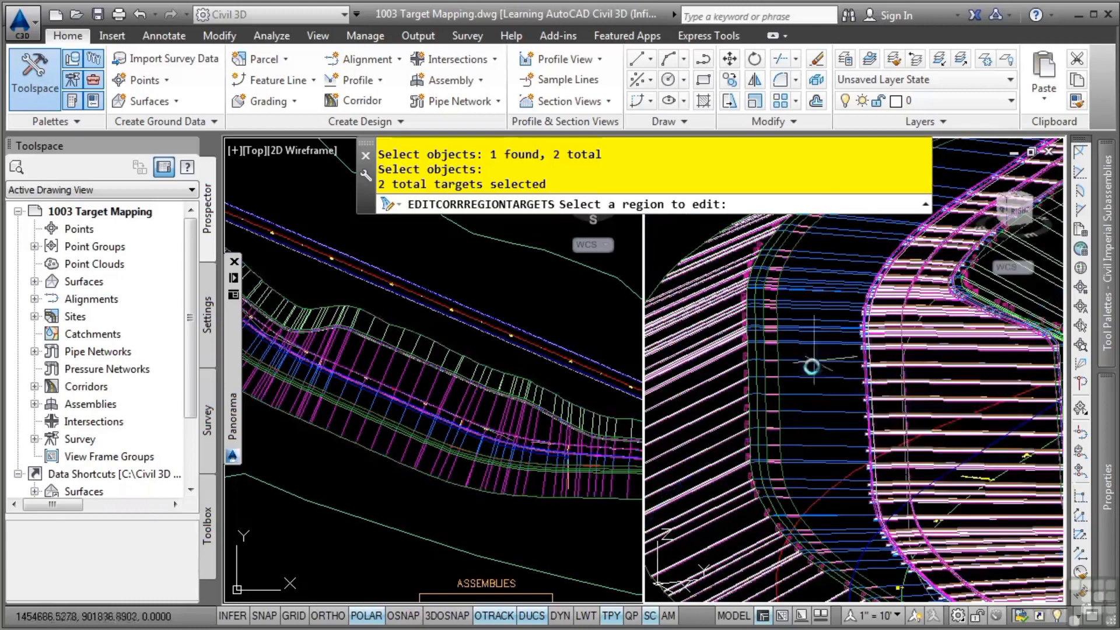
scroll(828, 420, "up", 5)
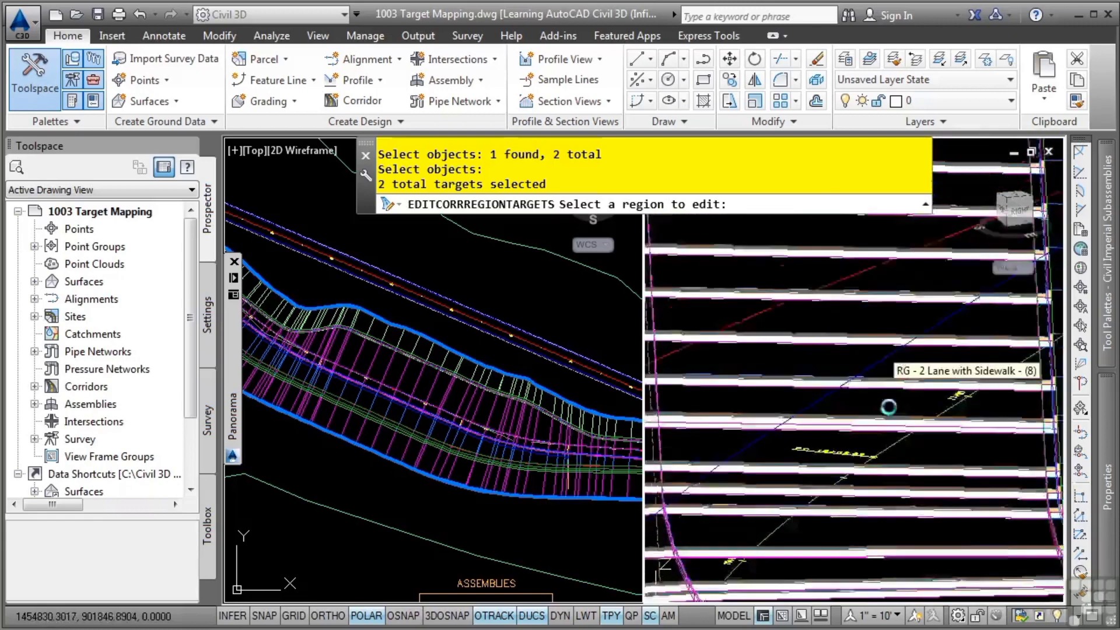
scroll(869, 408, "down", 4)
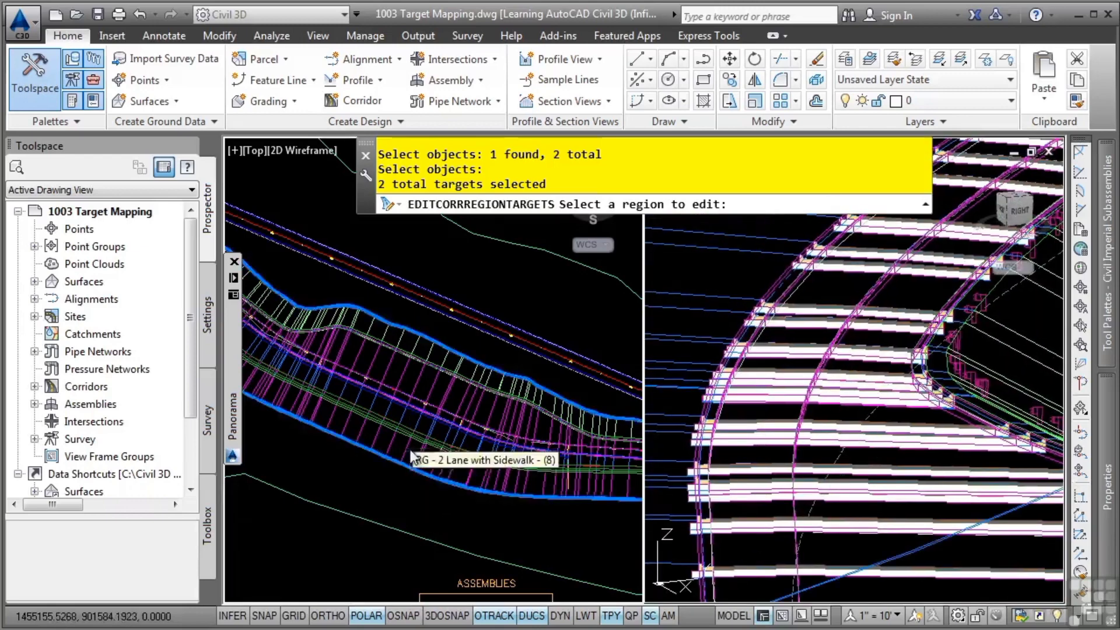
scroll(412, 459, "down", 3)
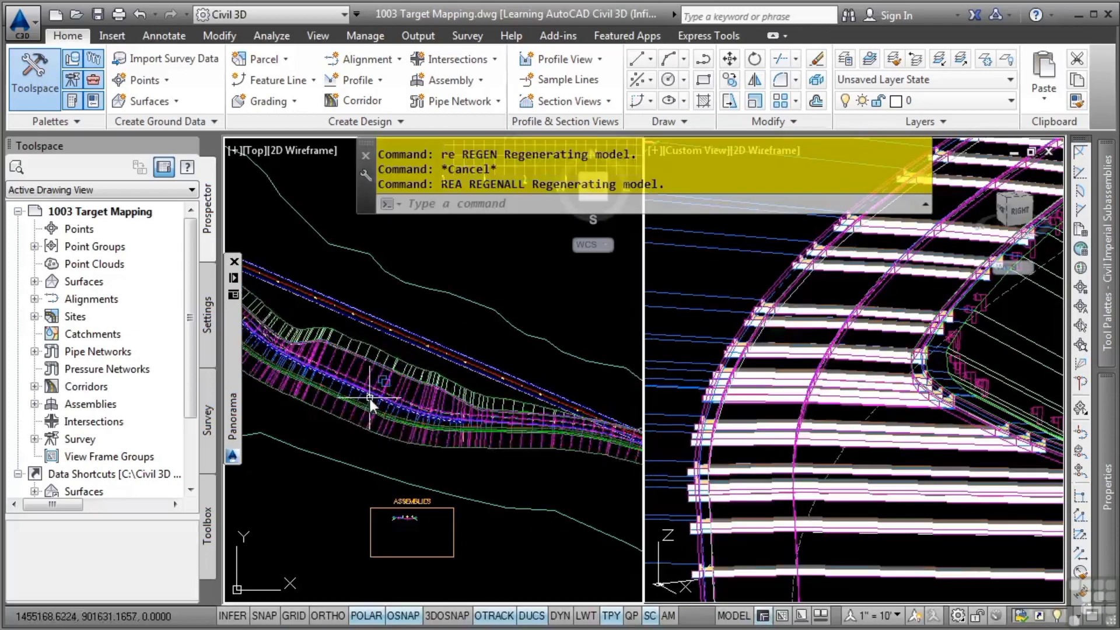
scroll(461, 458, "up", 4)
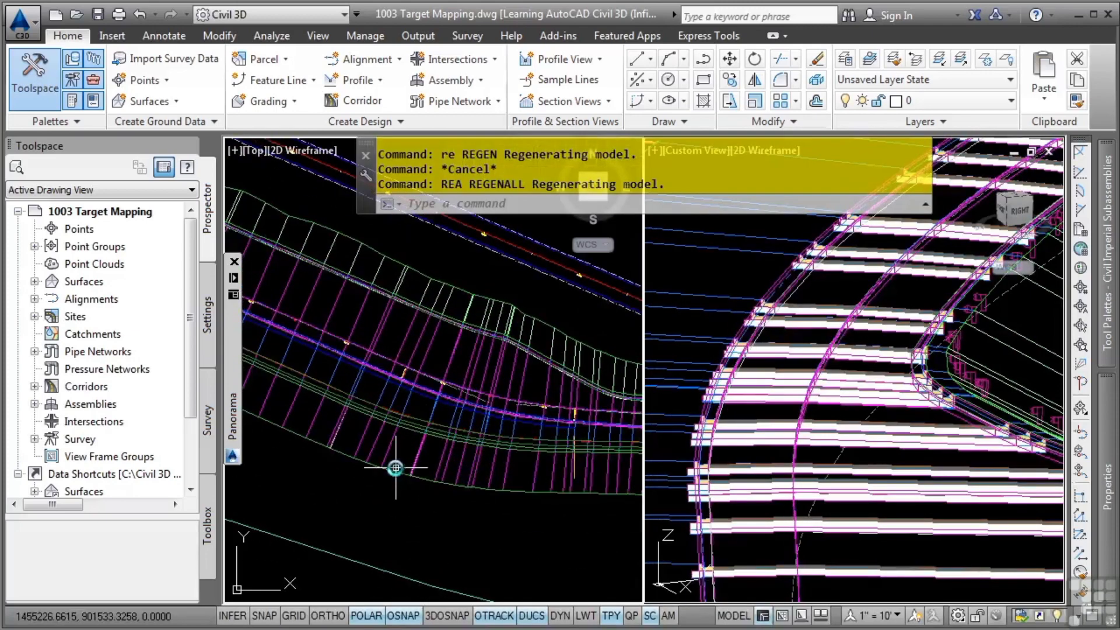
scroll(405, 467, "down", 1)
middle_click_drag(405, 468, 310, 442)
scroll(310, 442, "down", 1)
middle_click_drag(579, 476, 410, 426)
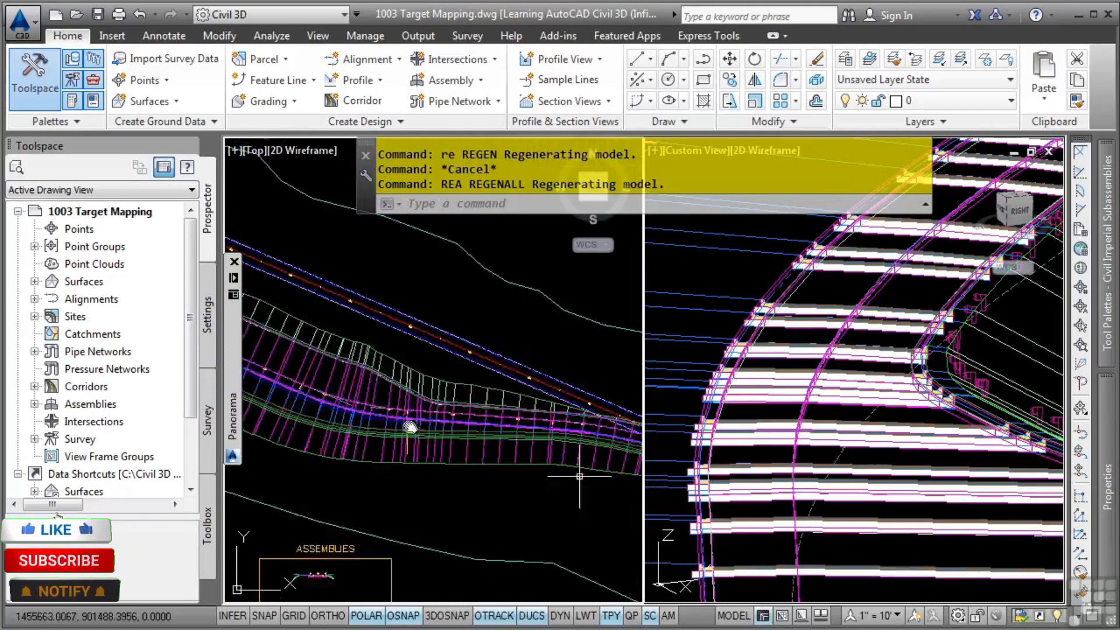
Stretch the segment of the red target polyline on the sidewalk side slightly towards the road using its midpoint grip
scroll(513, 445, "up", 2)
scroll(315, 454, "up", 2)
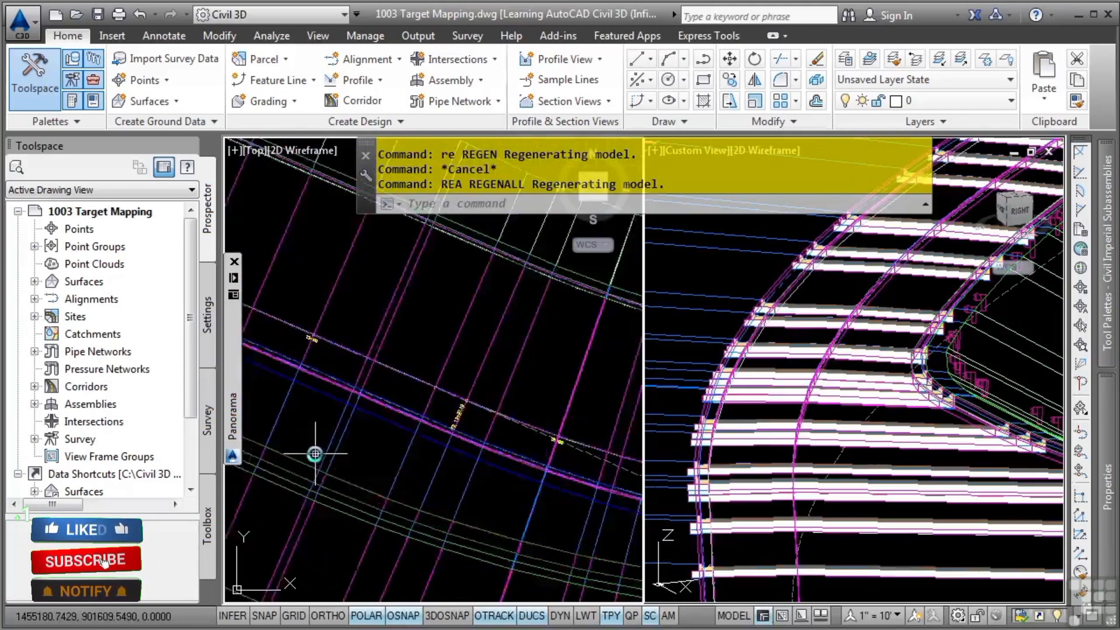
scroll(315, 453, "down", 1)
left_click(423, 397)
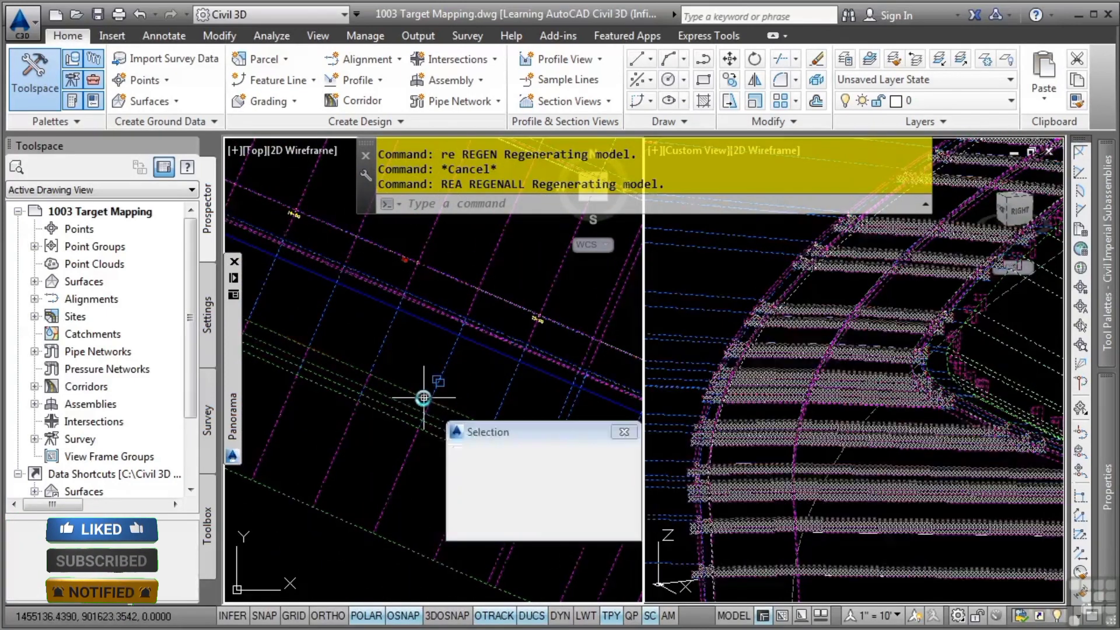
left_click(487, 477)
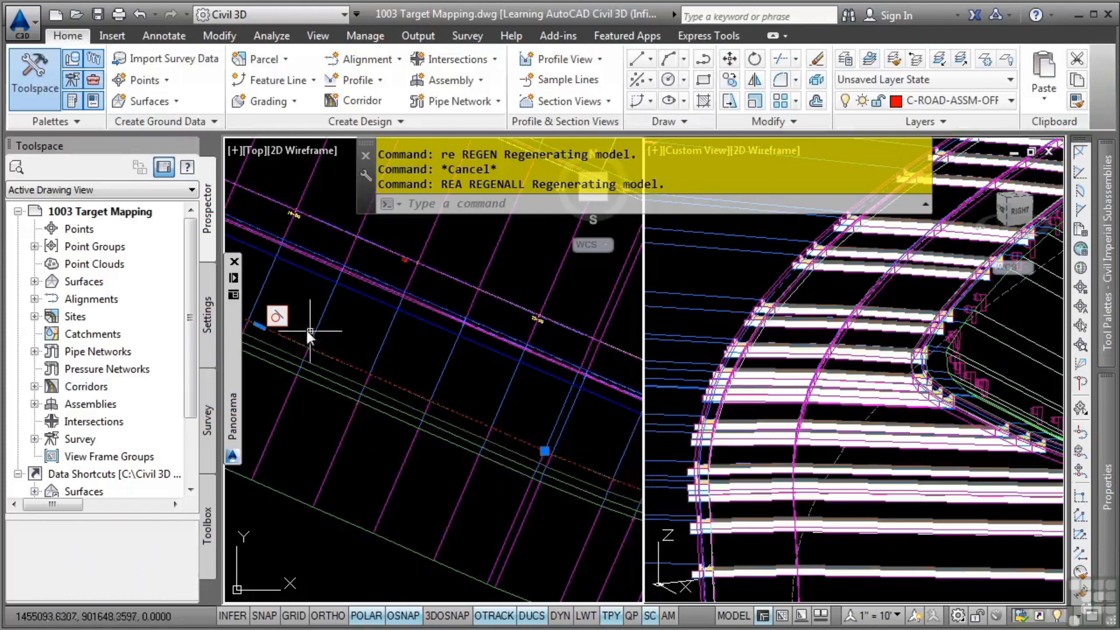
middle_click_drag(309, 331, 497, 389)
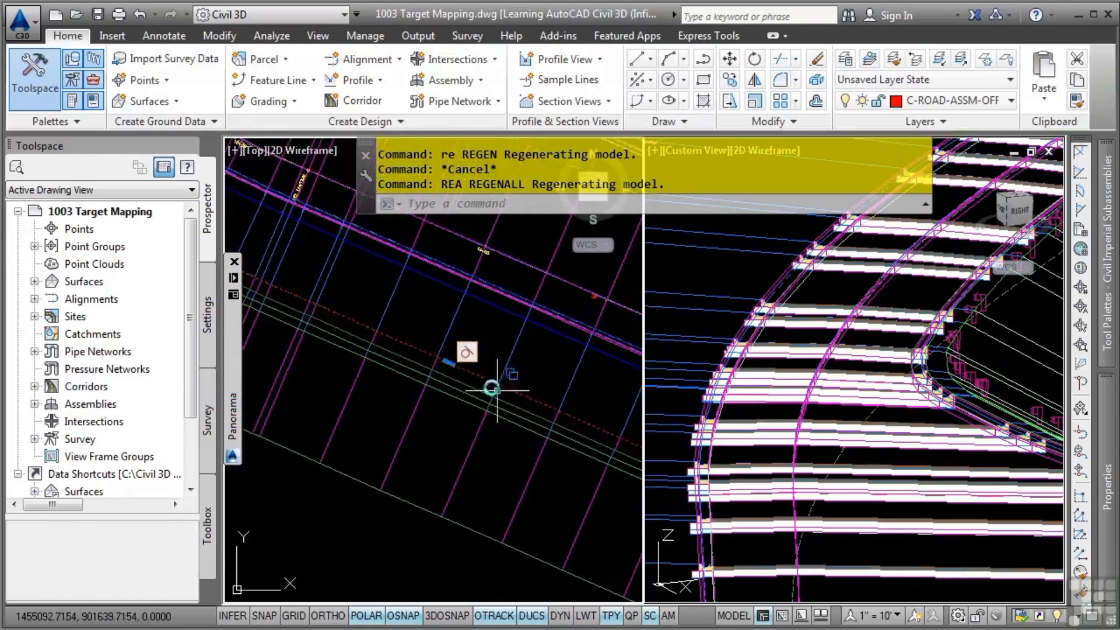
left_click(449, 363)
key("Escape")
Rebuild the BYPASS-1 corridor to match the edited polyline and review the sidewalk in plan
left_click(34, 386)
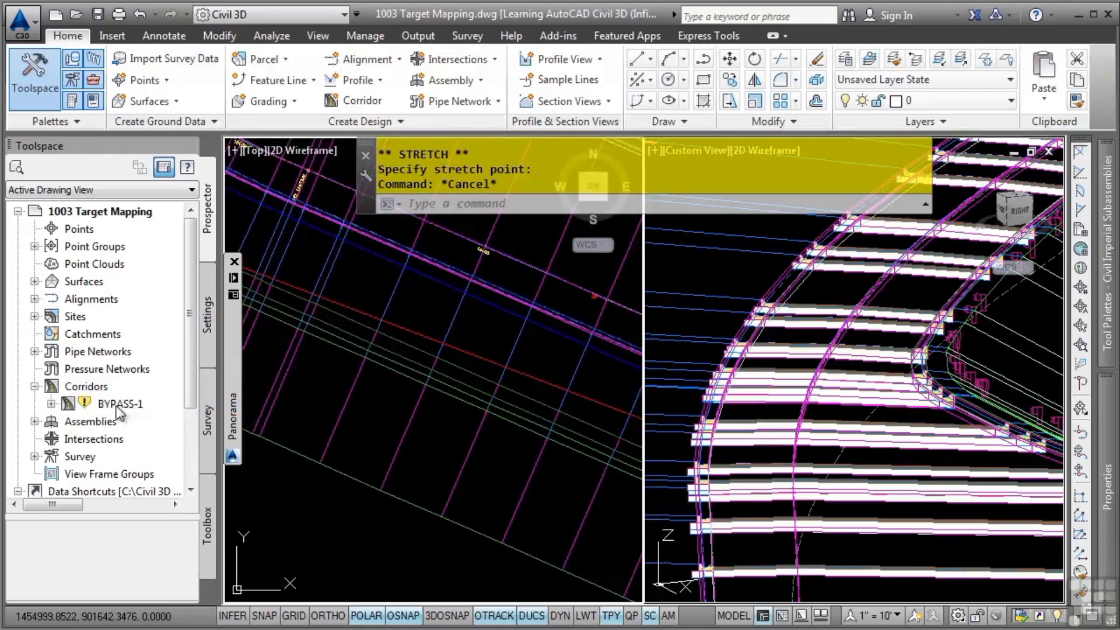
right_click(116, 406)
left_click(240, 457)
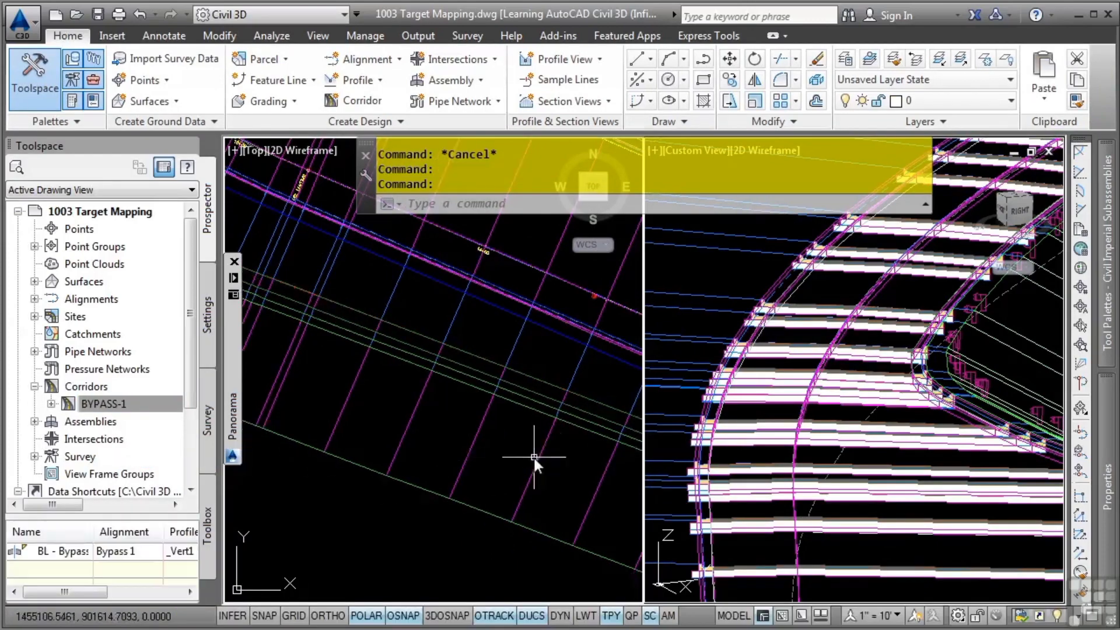
scroll(533, 457, "down", 5)
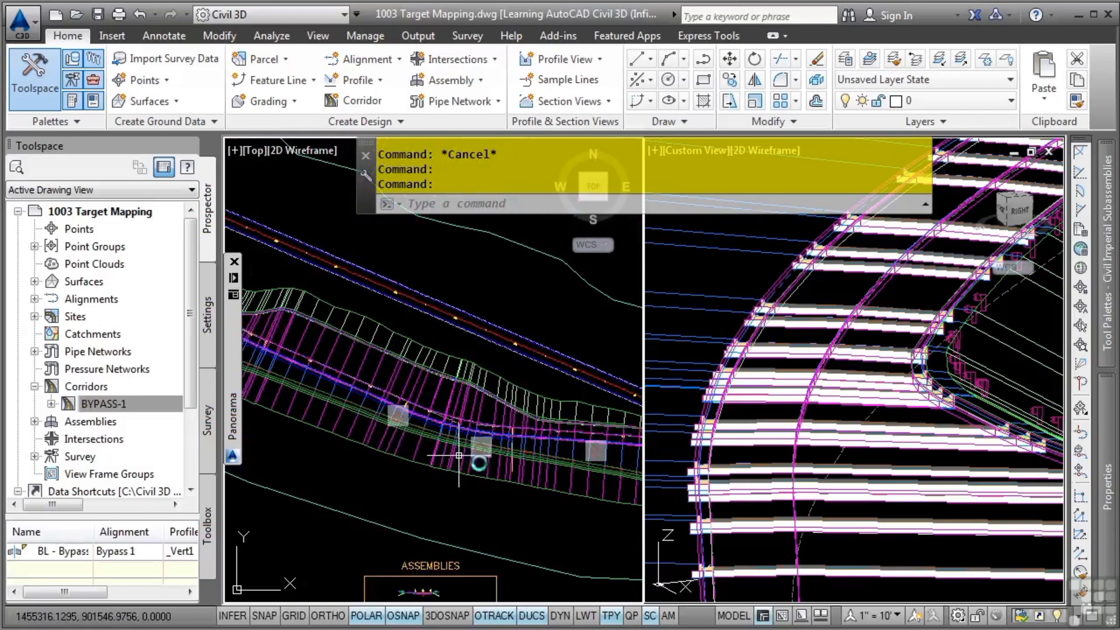
middle_click_drag(459, 455, 530, 450)
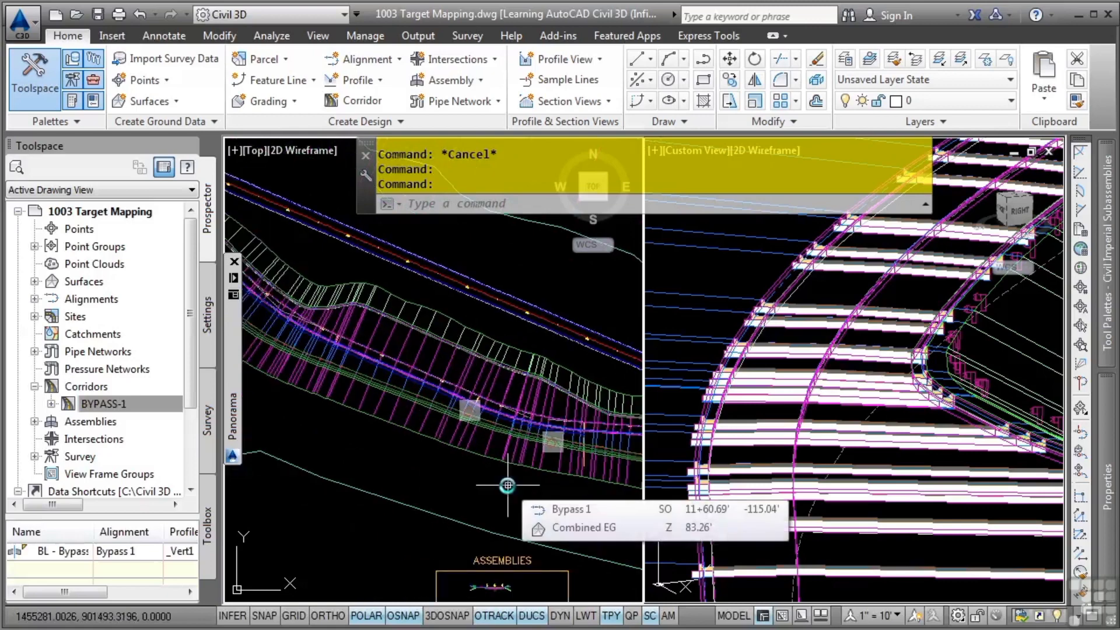